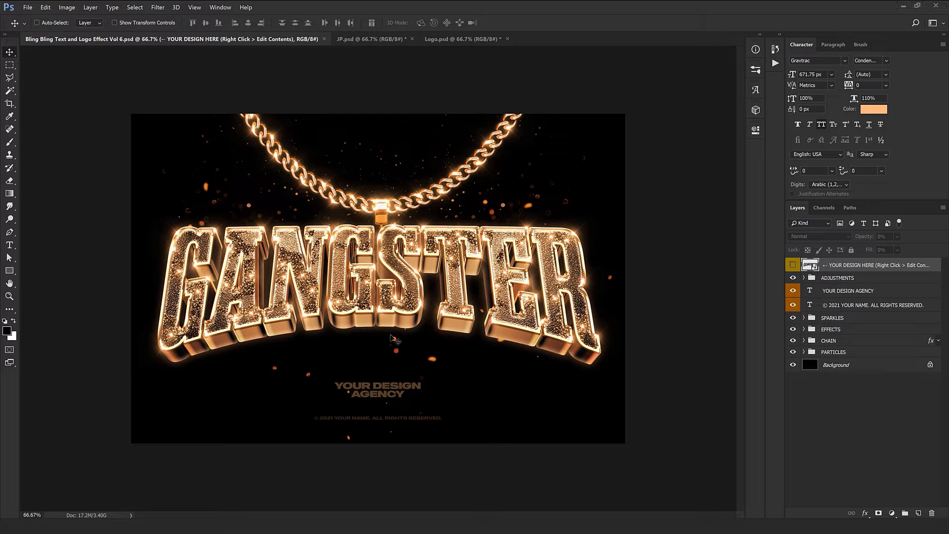
Open the contents of the YOUR DESIGN HERE smart object for editing.
key(ctrl+plus)
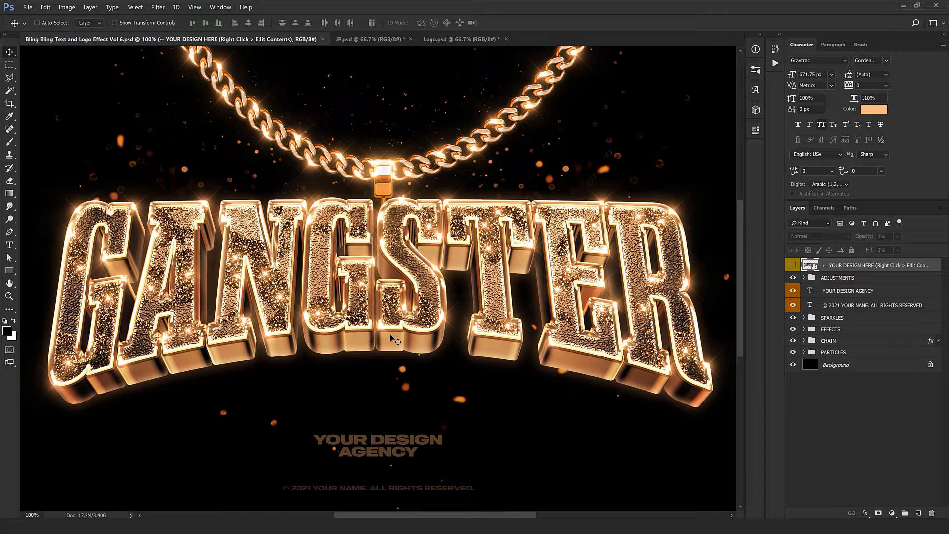
drag(341, 300, 357, 273)
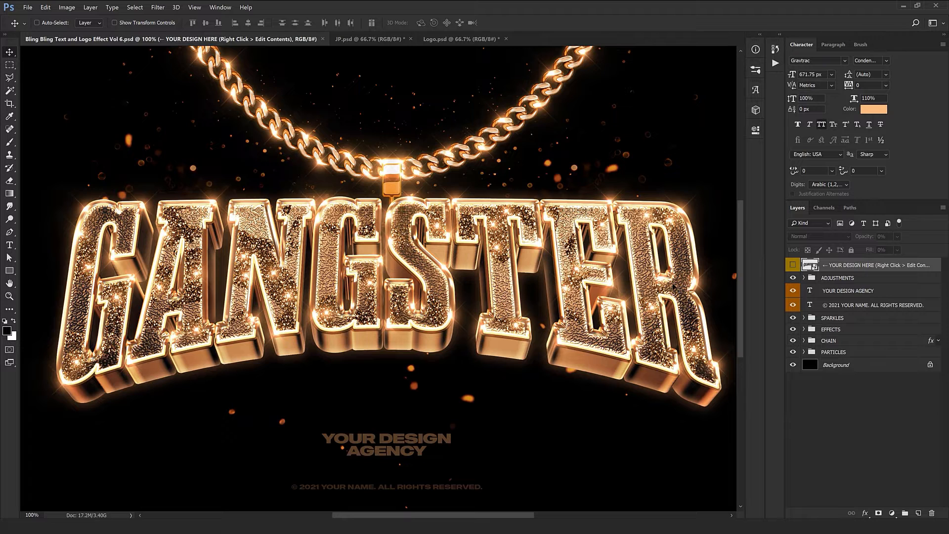
right_click(882, 270)
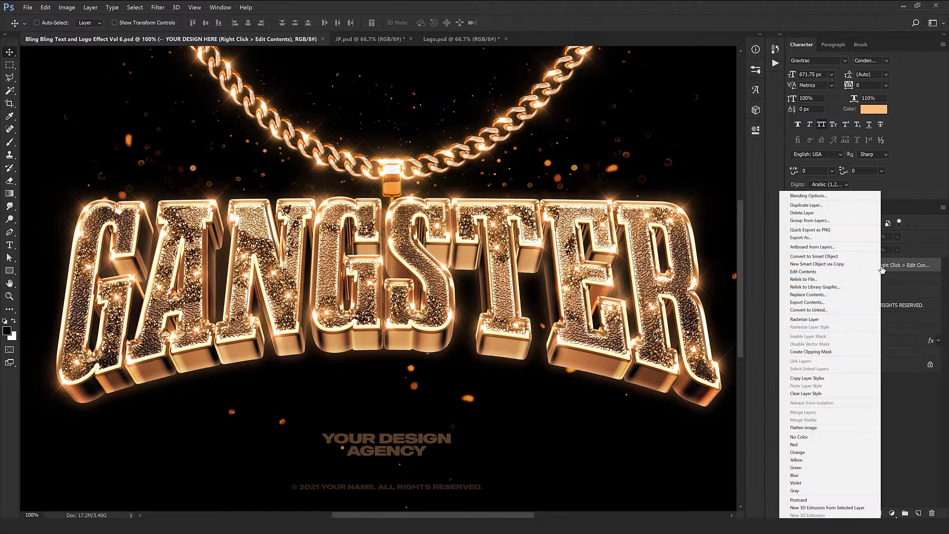
click(811, 271)
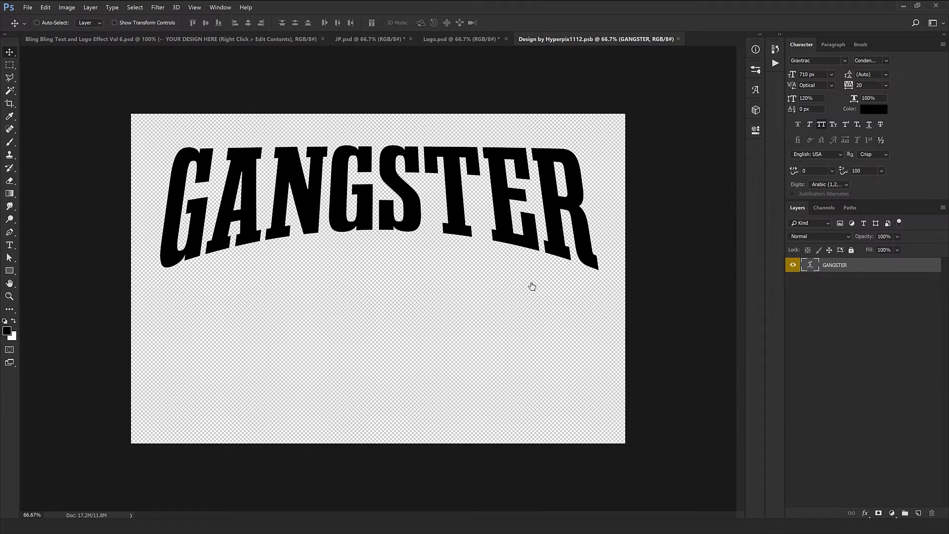
Replace the GANGSTER text with HYPERPIX, keeping its arched shape.
key(ctrl+plus)
drag(420, 218, 414, 255)
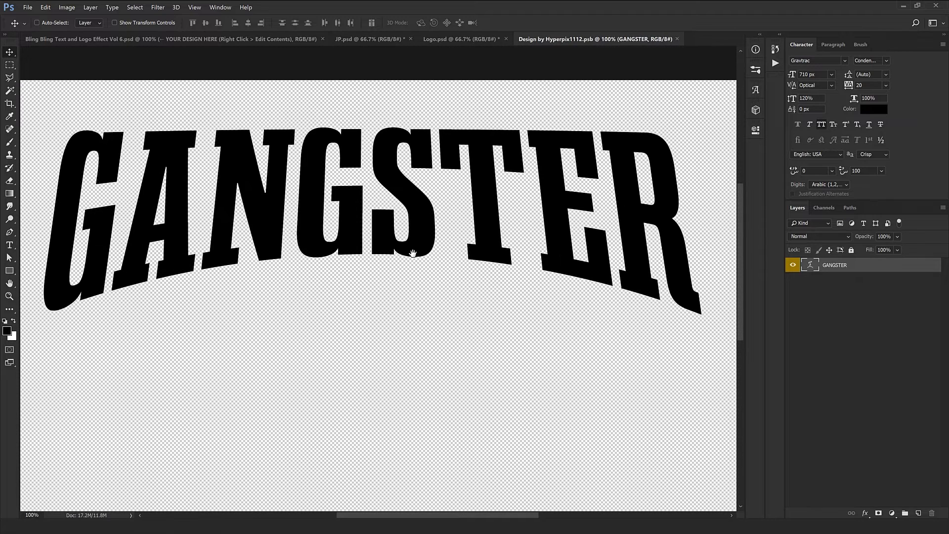
drag(280, 274, 307, 242)
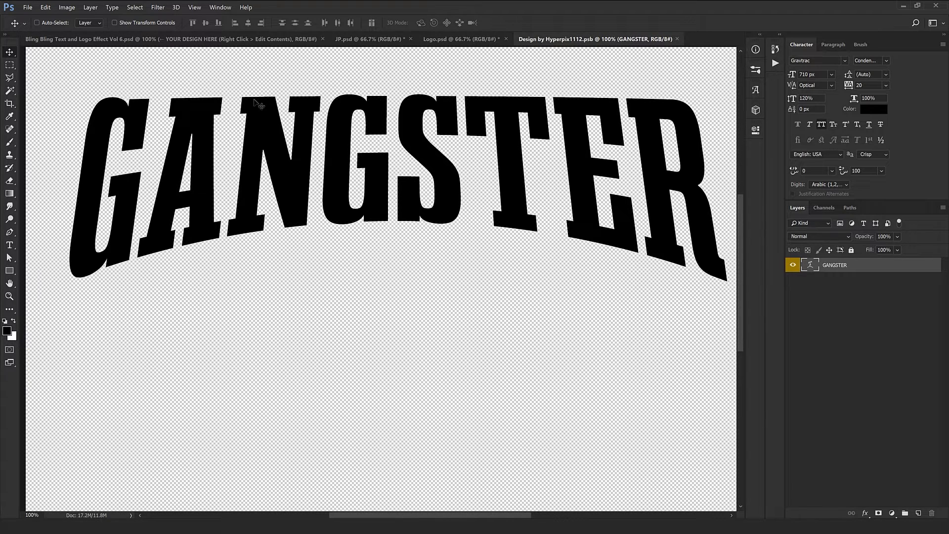
double_click(811, 266)
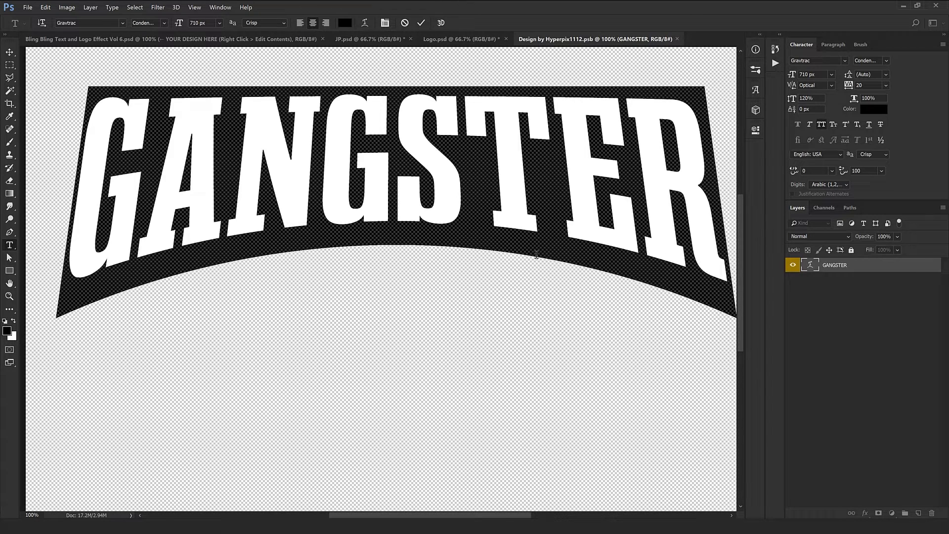
text(HYPERPIX)
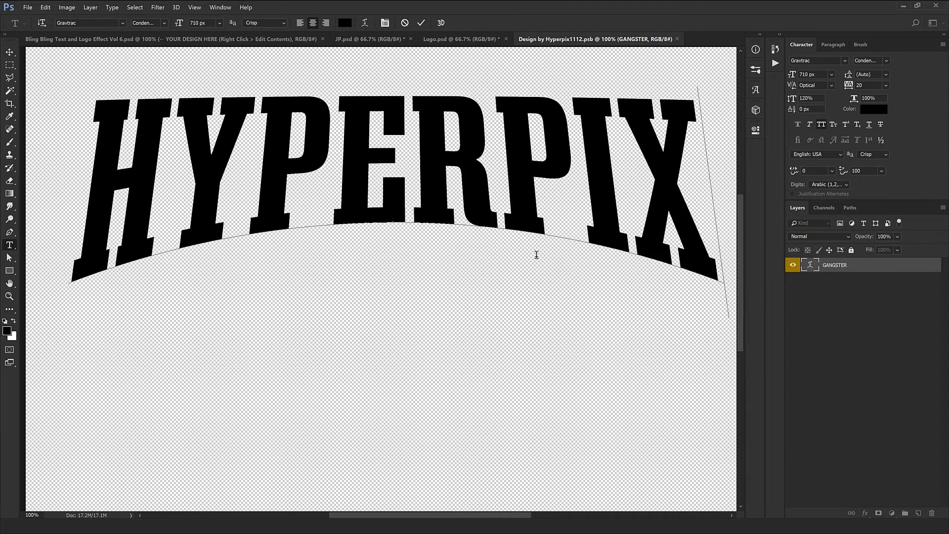
key(ctrl+Return)
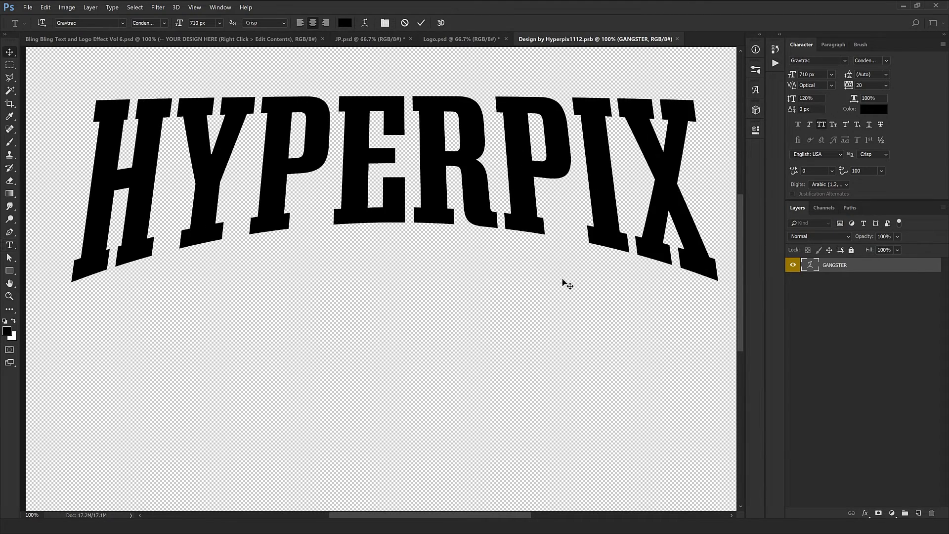
key(v)
key(ctrl+minus)
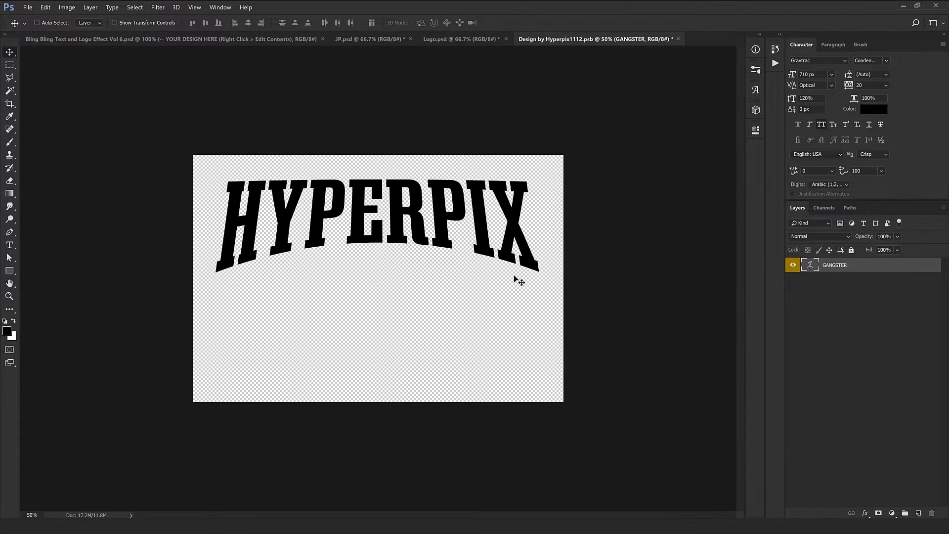
Try a Bend of -37% in the Arc Lower warp of the HYPERPIX text.
click(10, 245)
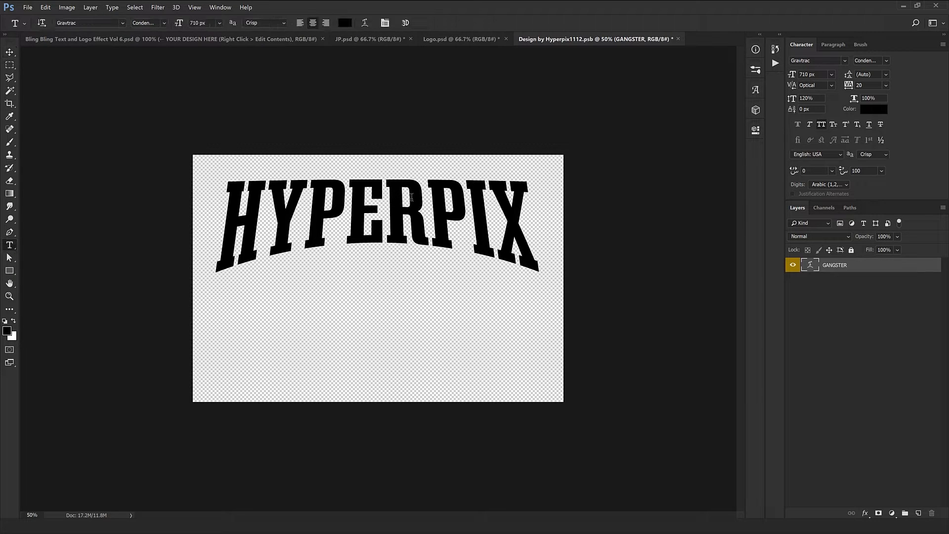
right_click(411, 199)
click(434, 355)
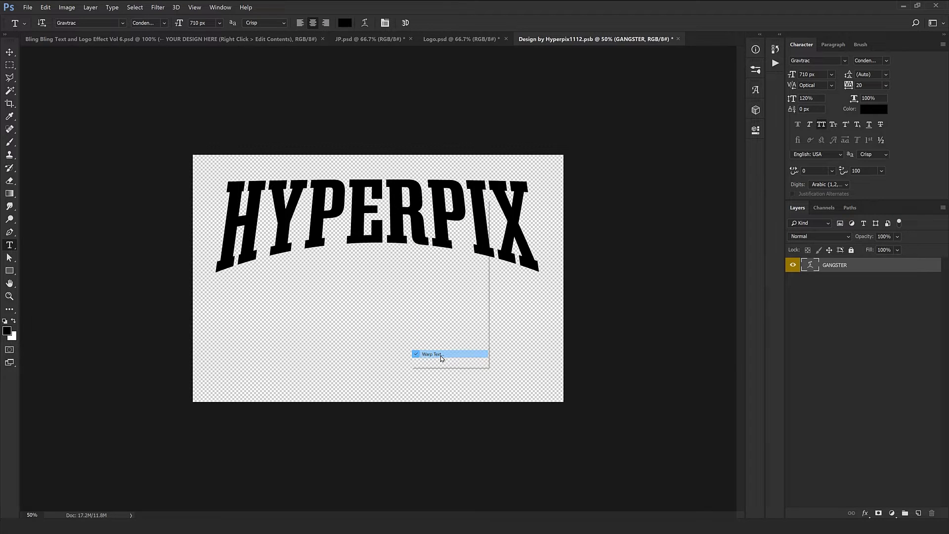
double_click(679, 300)
text(-47)
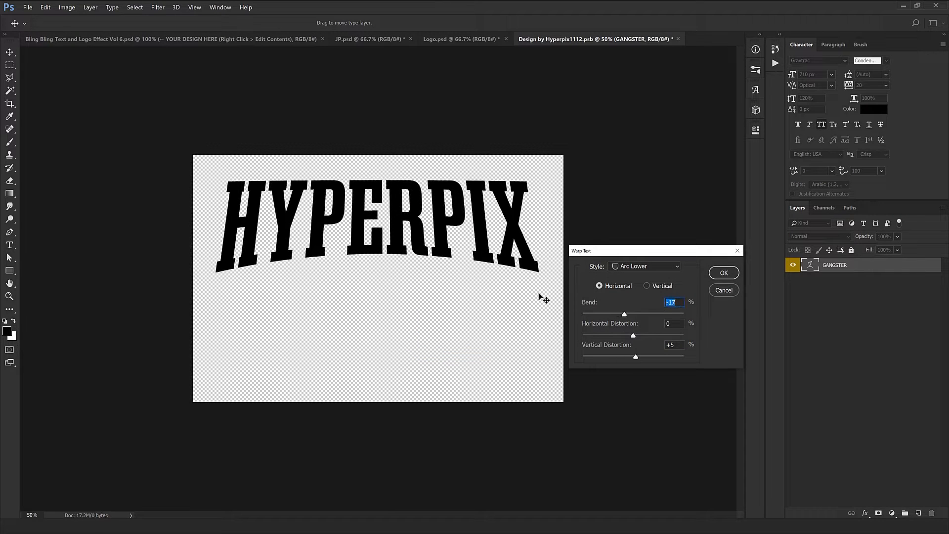
key(shift+Up)
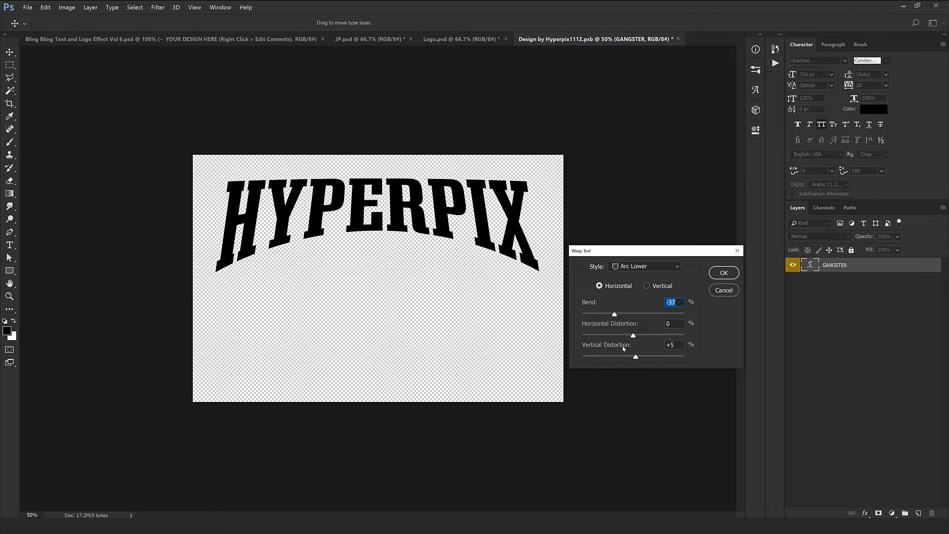
Try different Vertical Distortion values, including +15%, in the text warp and discard all warp changes.
click(681, 346)
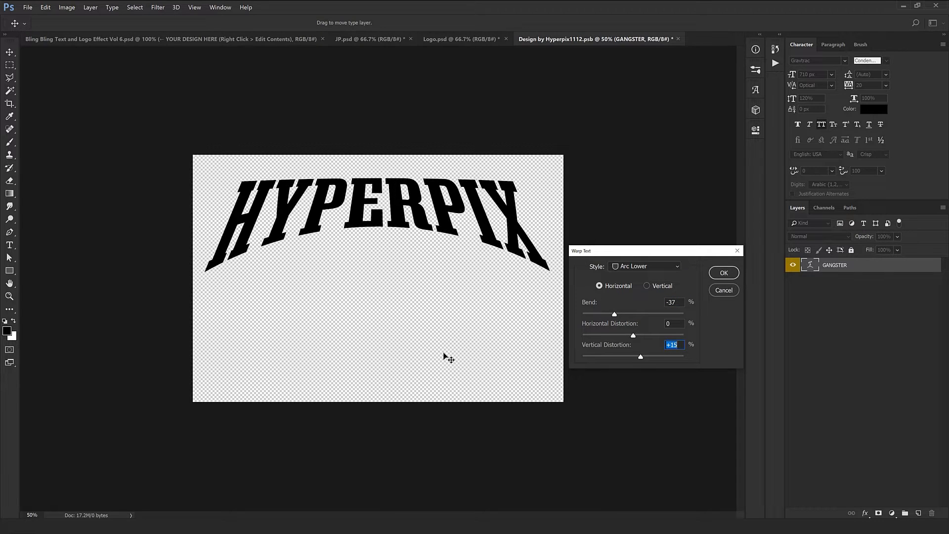
key(shift+Up)
key(shift+Down)
key(shift+Down)
key(shift+Up)
key(shift+Up)
key(shift+Down)
key(shift+Up)
click(718, 290)
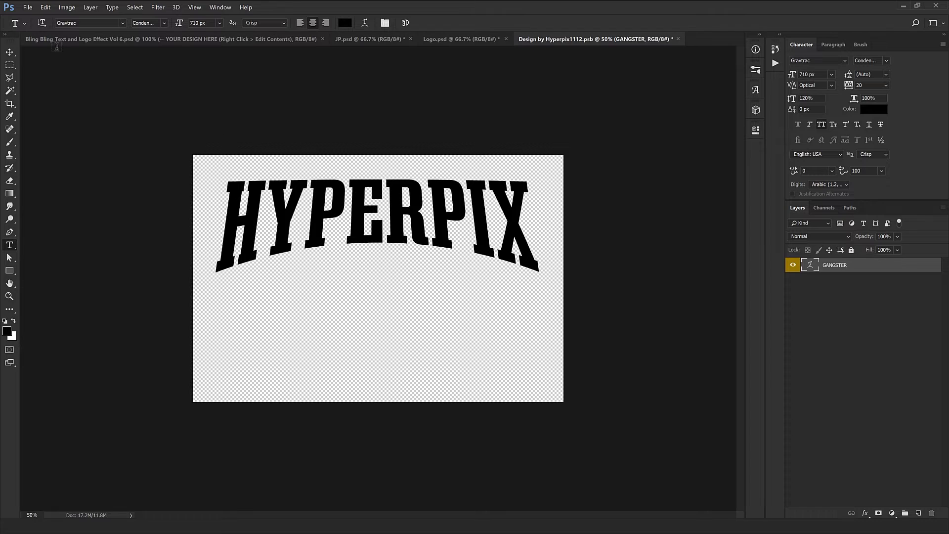
Browse alternative fonts for the HYPERPIX text and leave the font list without choosing one.
click(11, 52)
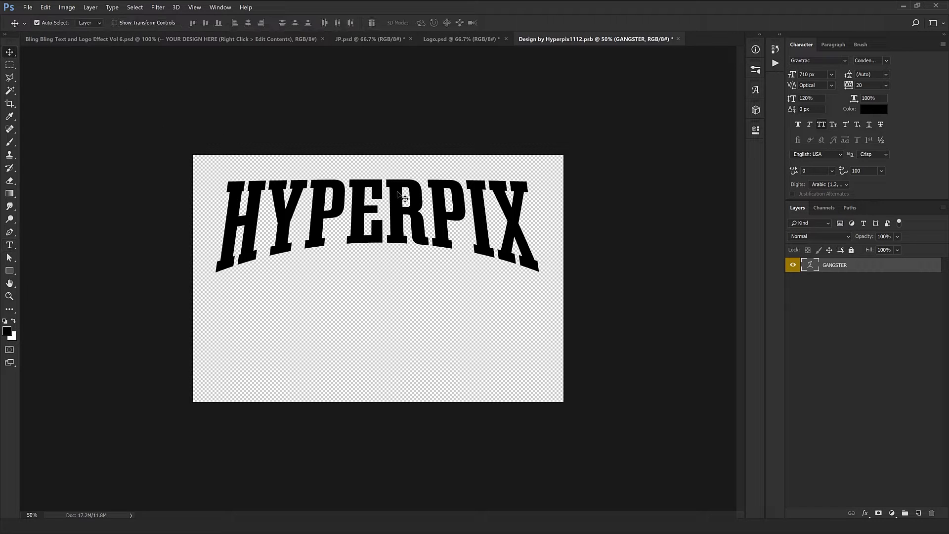
key(ctrl+1)
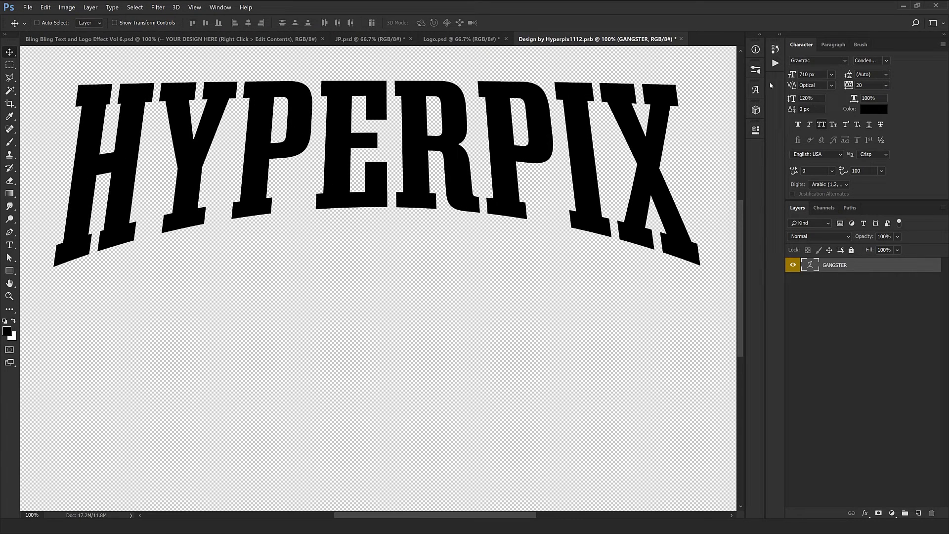
click(845, 61)
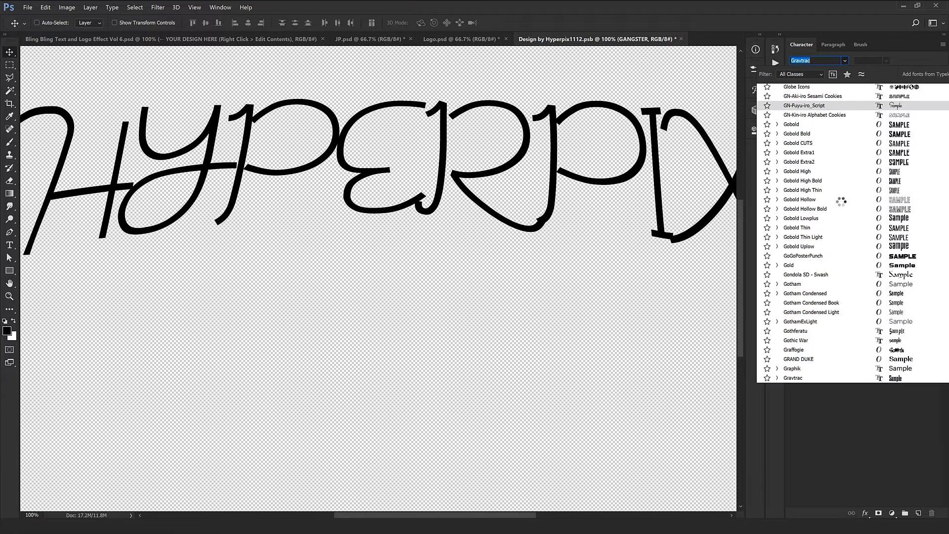
click(434, 219)
Save and close the smart object so the chain design updates with the HYPERPIX text.
drag(524, 156, 547, 205)
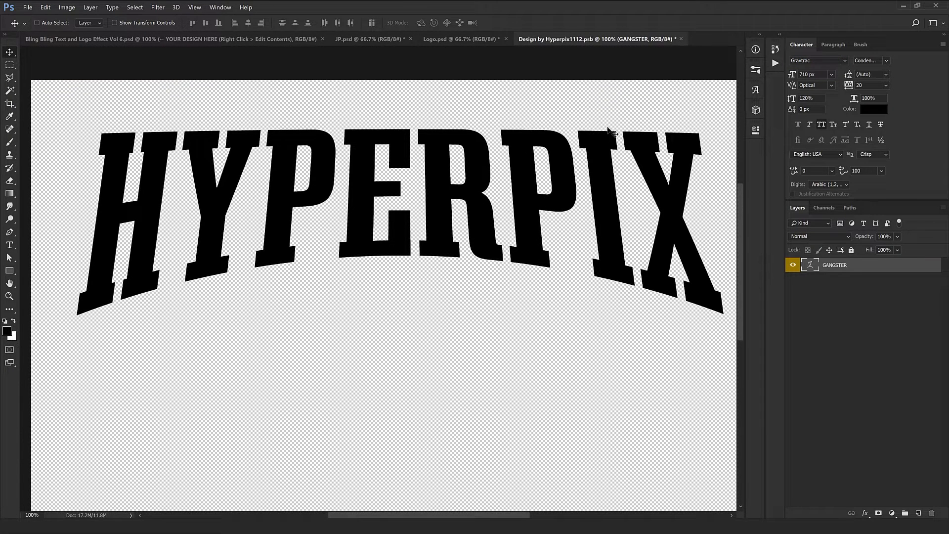
click(681, 39)
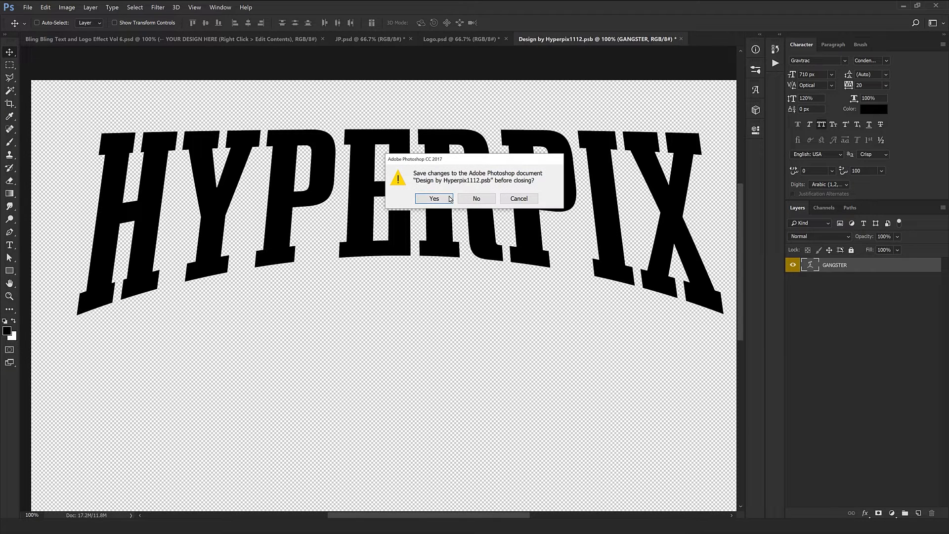
click(428, 199)
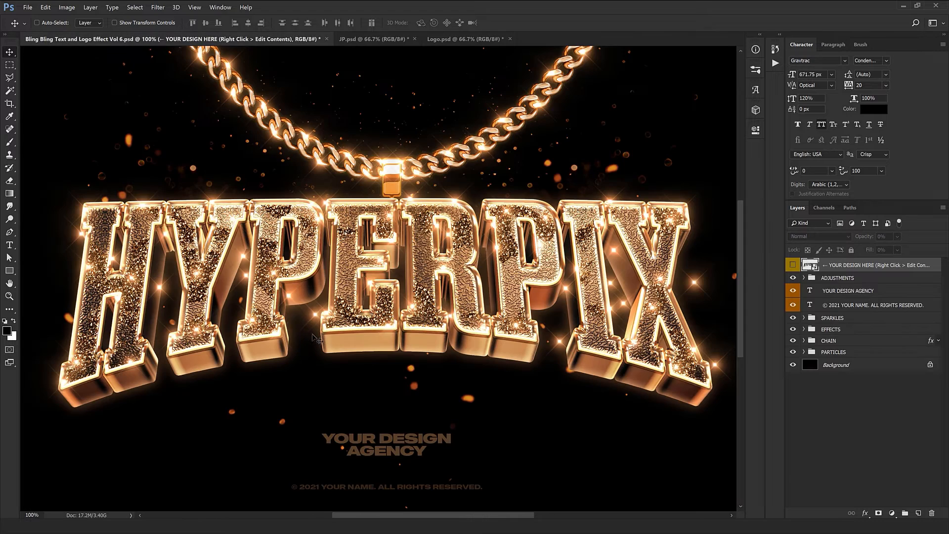
mouse_move(395, 330)
mouse_down()
mouse_move(427, 276)
mouse_move(428, 306)
mouse_move(399, 313)
mouse_up()
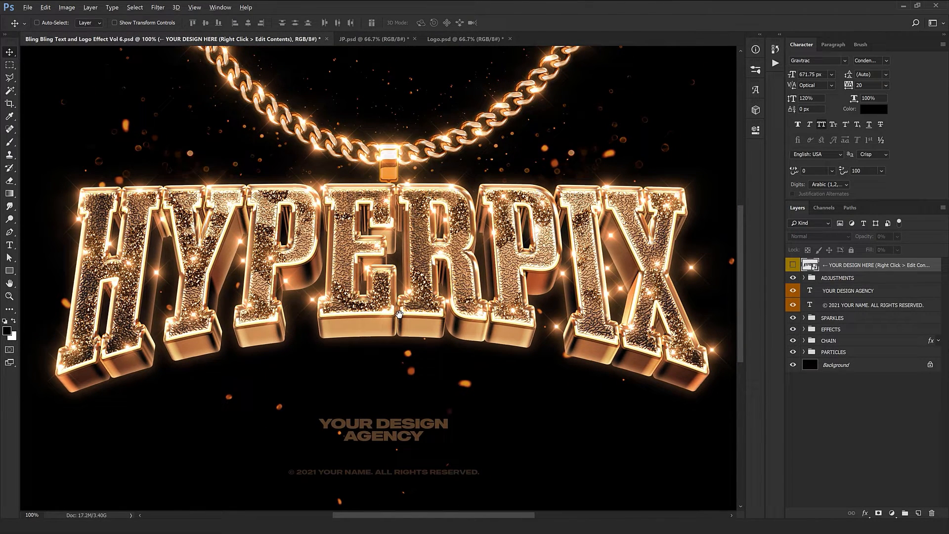
key(ctrl+minus)
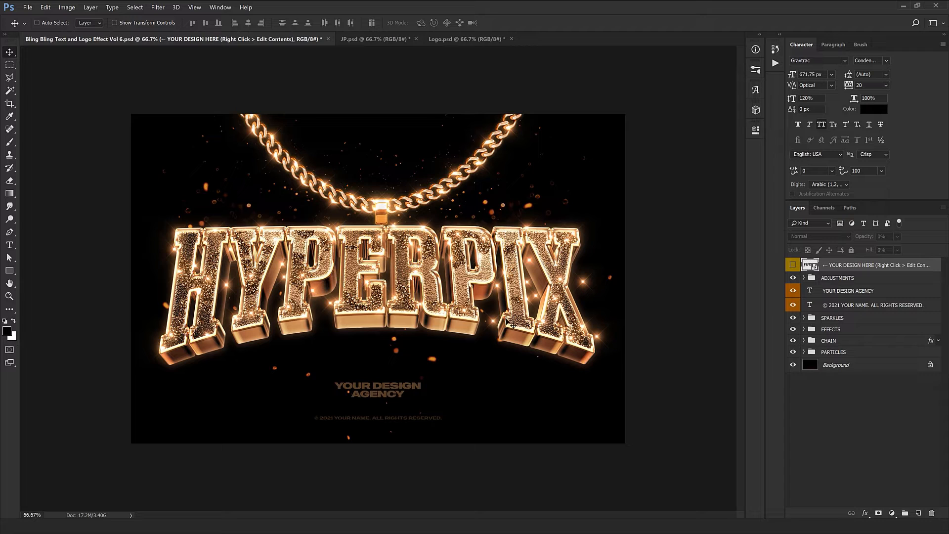
Expand the EFFECTS group and its nested GROUP, and hide the EXTRUSION group.
click(840, 331)
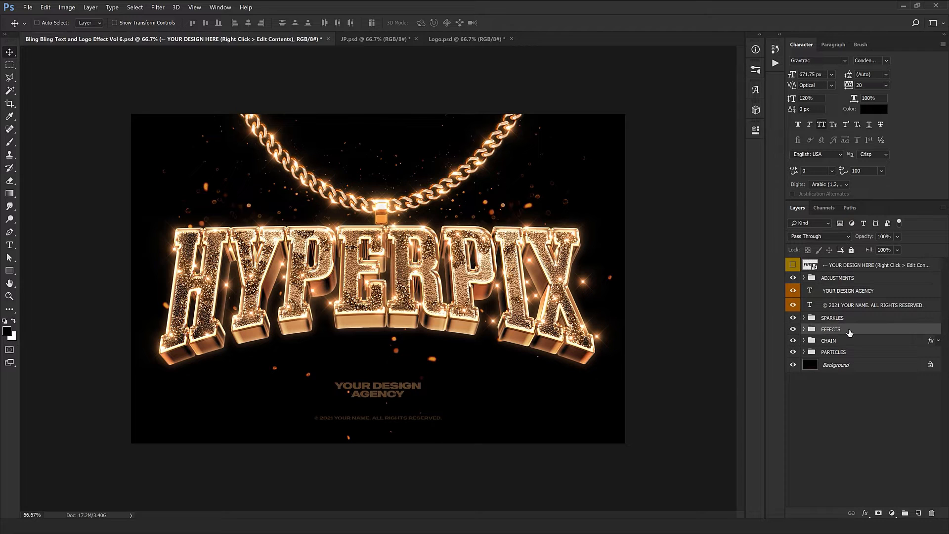
click(804, 329)
click(819, 398)
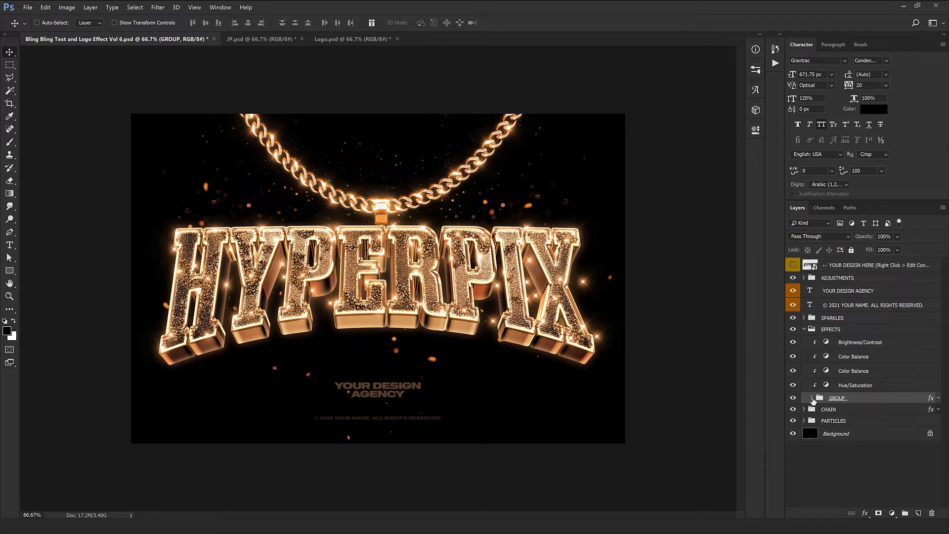
click(811, 398)
click(854, 432)
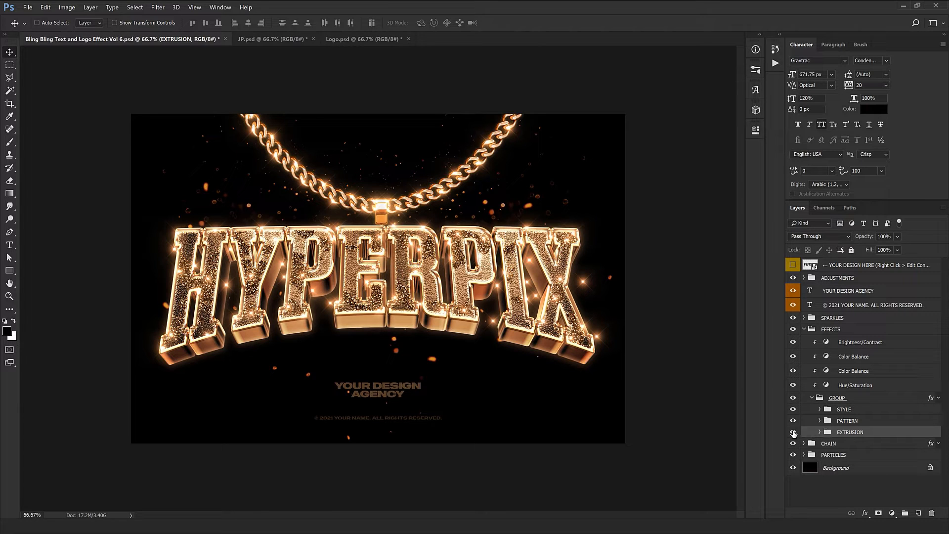
click(794, 433)
click(794, 434)
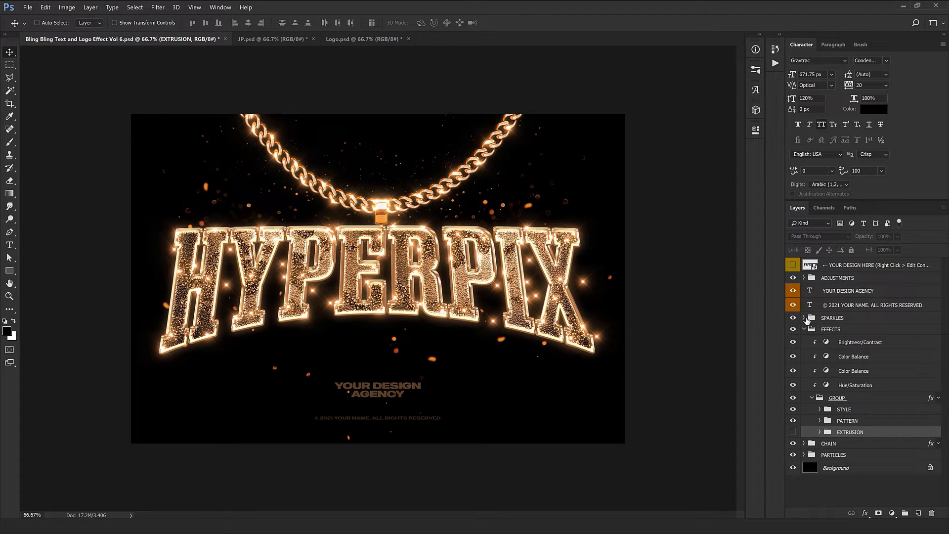
In the ADJUSTMENTS group, set the Color Balance midtones to +29 toward red and shift them further toward green.
click(804, 278)
click(793, 305)
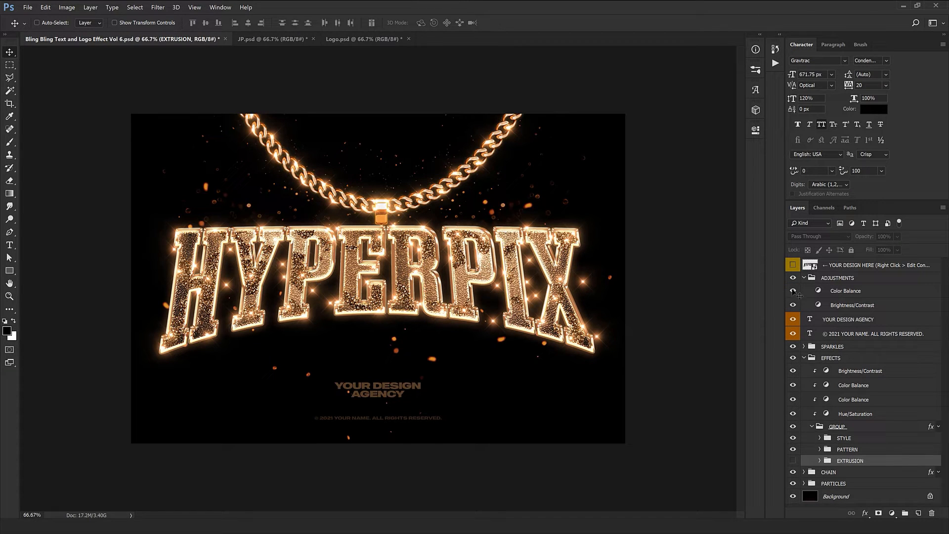
click(819, 293)
double_click(818, 304)
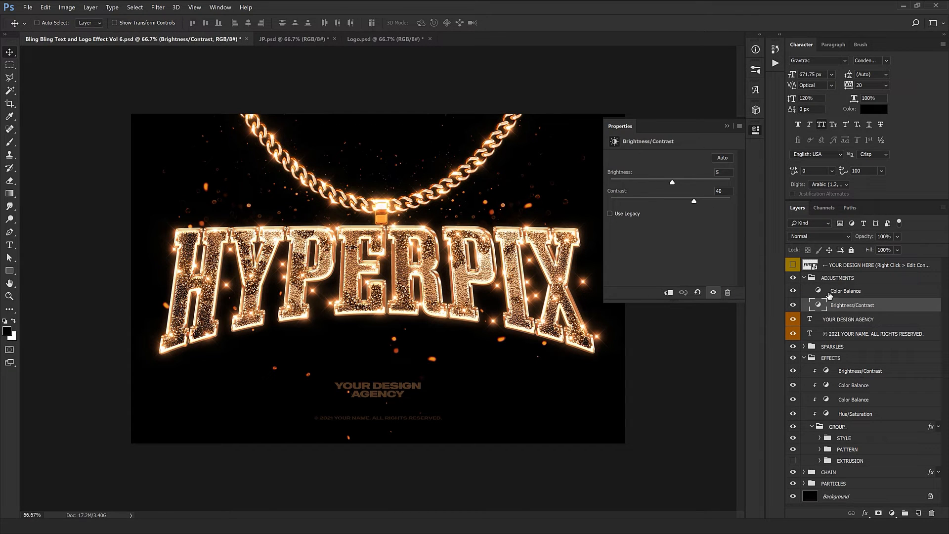
click(820, 293)
drag(663, 181, 671, 181)
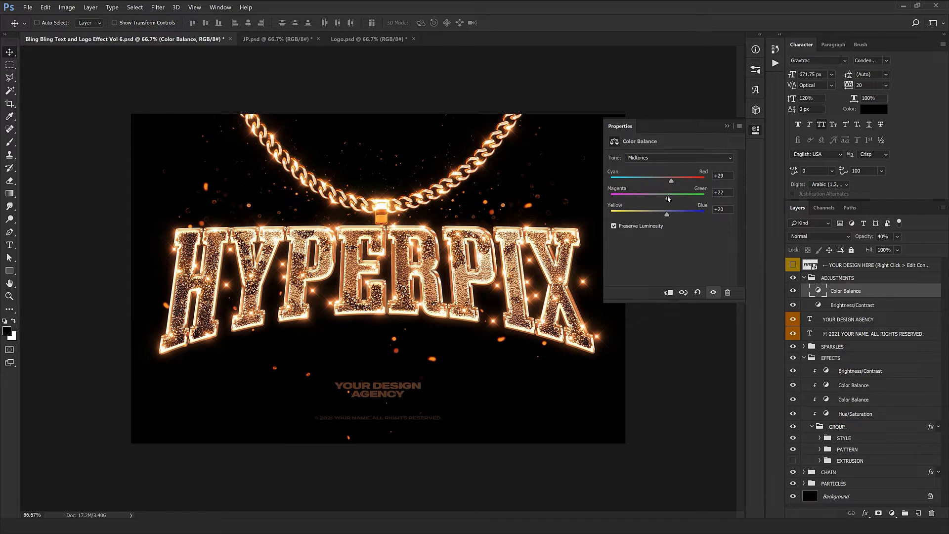
drag(668, 198, 684, 198)
click(610, 121)
Hide the Color Balance and Brightness/Contrast layers in the ADJUSTMENTS group and collapse the group.
drag(792, 291, 792, 305)
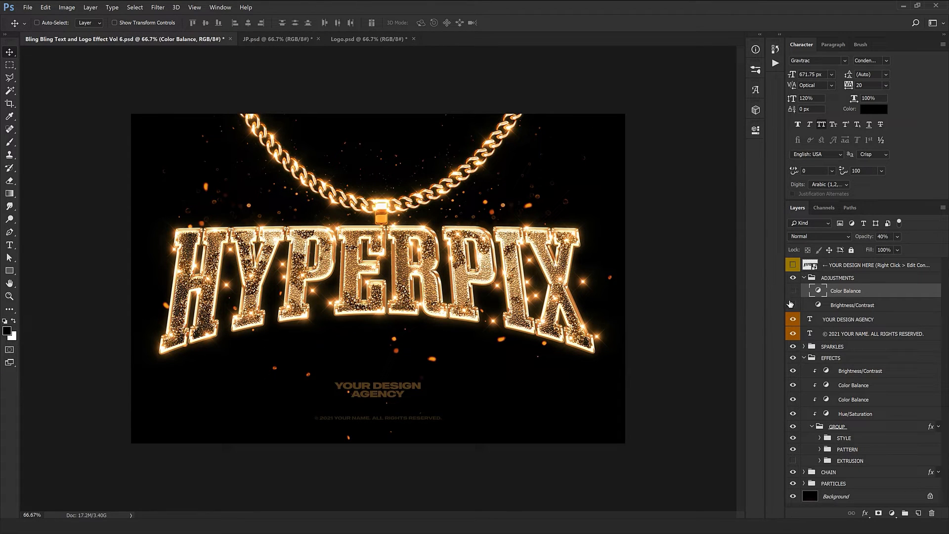
click(804, 280)
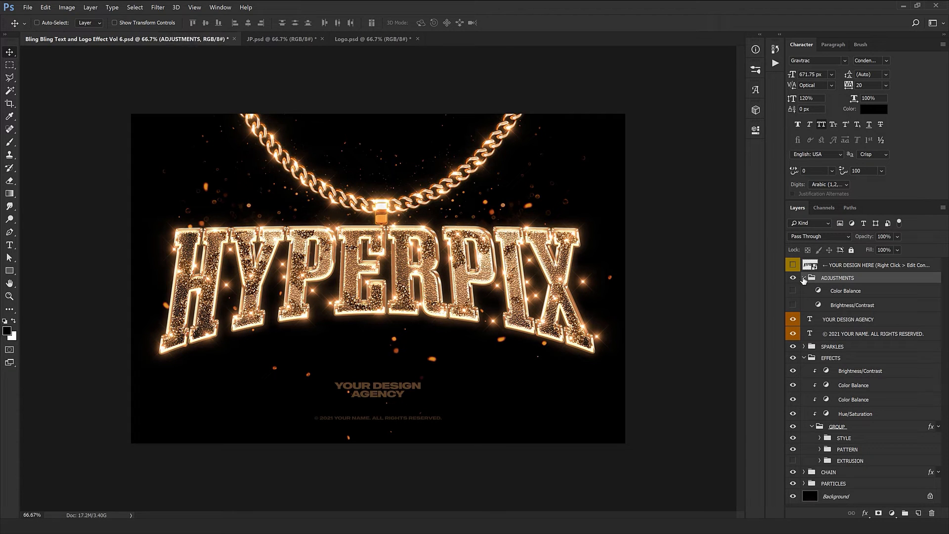
click(803, 277)
Hide the YOUR DESIGN AGENCY text layer and the © 2021 copyright text layer.
click(831, 291)
click(826, 305)
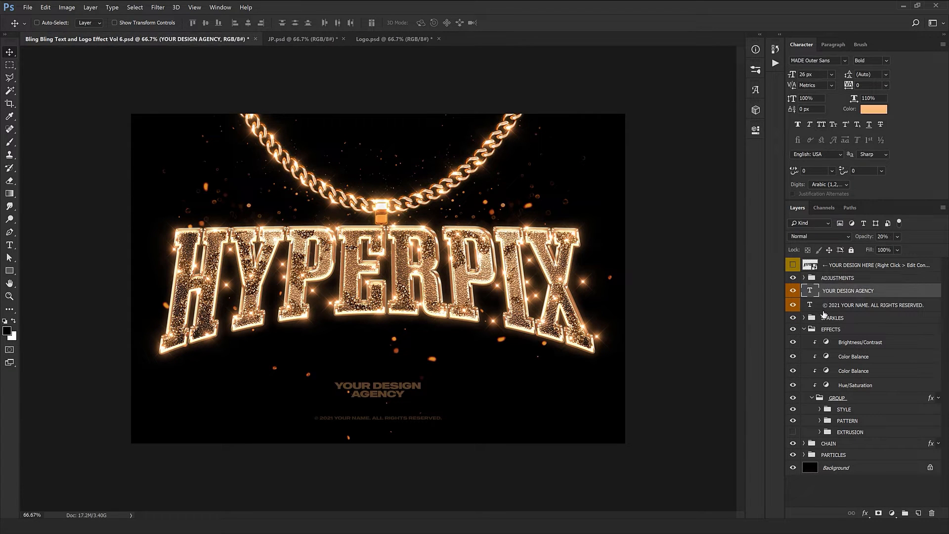
click(823, 295)
drag(792, 290, 783, 311)
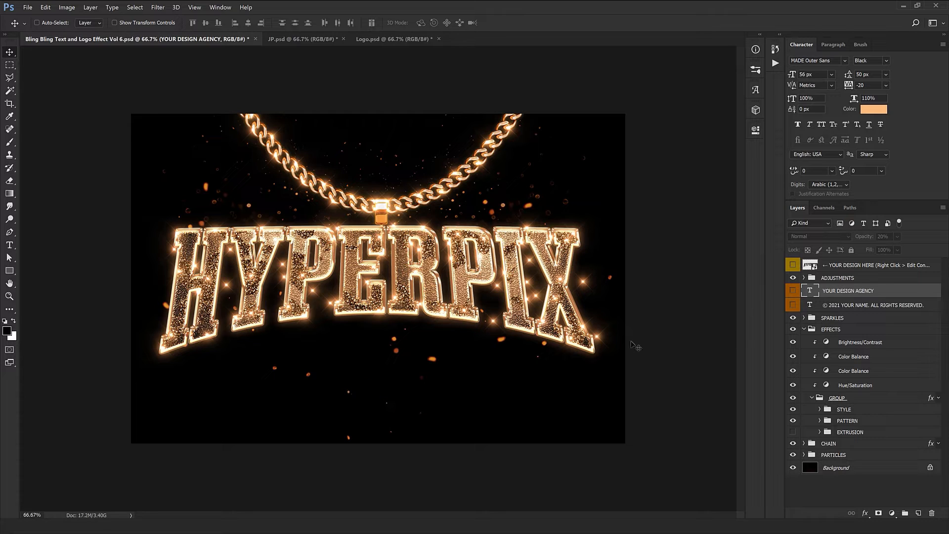
Show the YOUR DESIGN AGENCY and © 2021 copyright text layers again, and expand the SPARKLES group and its TEXT SPARKLES subgroup.
drag(789, 306, 792, 294)
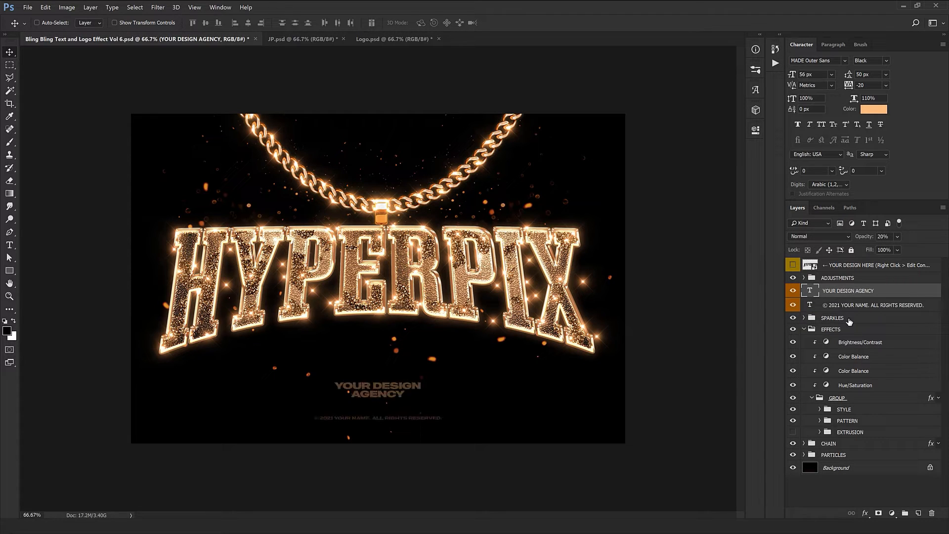
click(814, 321)
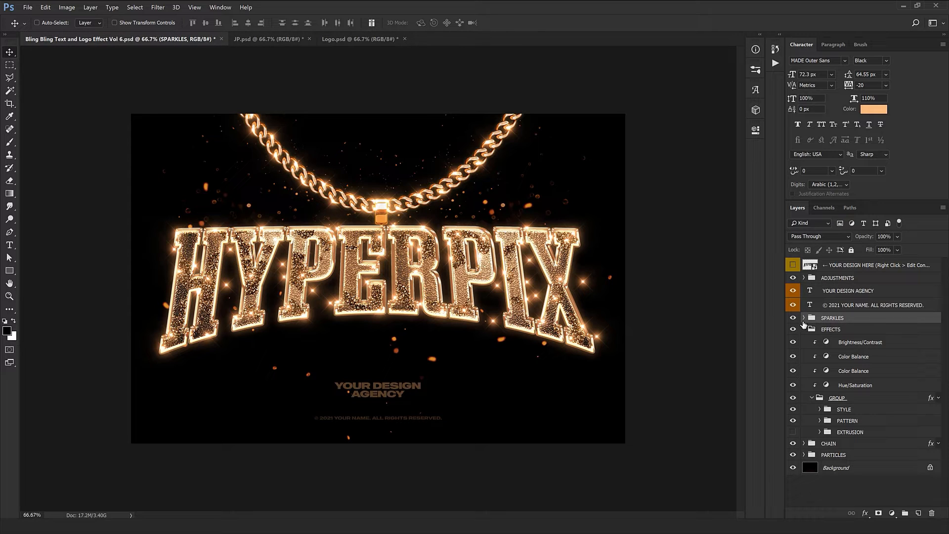
click(804, 317)
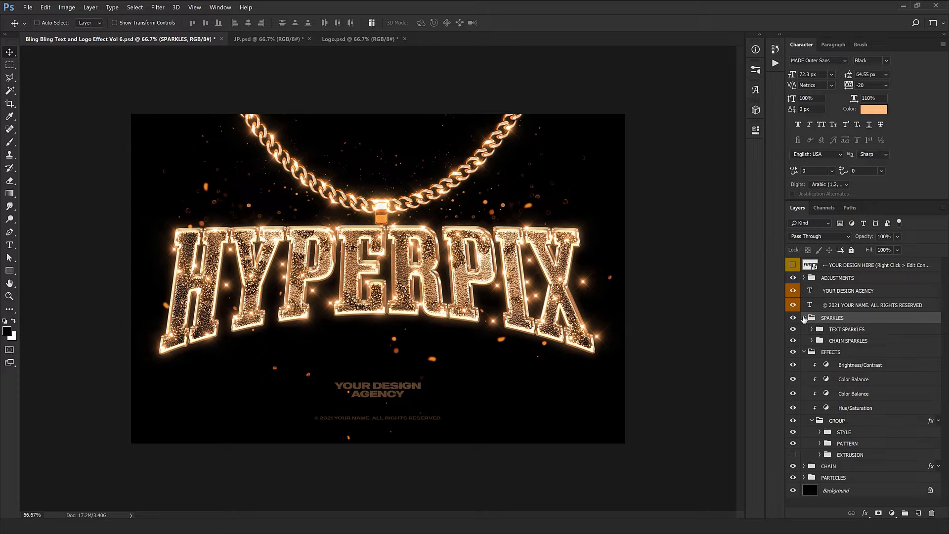
click(843, 330)
click(838, 341)
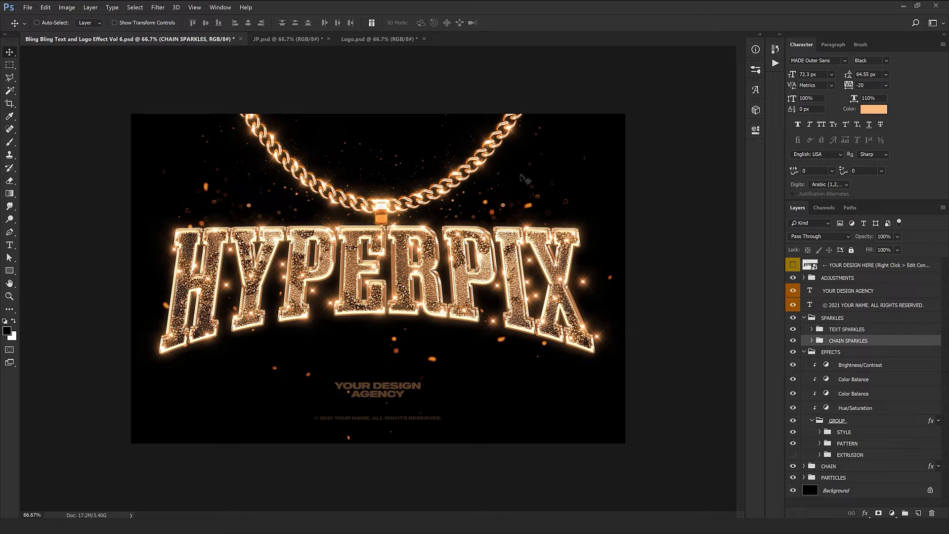
click(811, 329)
click(843, 341)
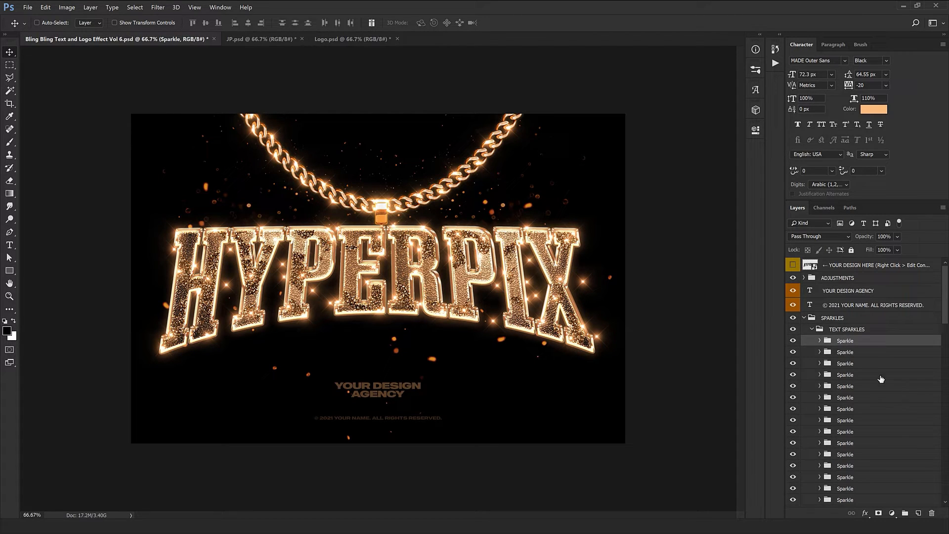
Reposition the first Sparkle of the TEXT SPARKLES group around the lower part of the HYPERPIX lettering.
scroll(857, 391, down, 3)
scroll(858, 391, down, 6)
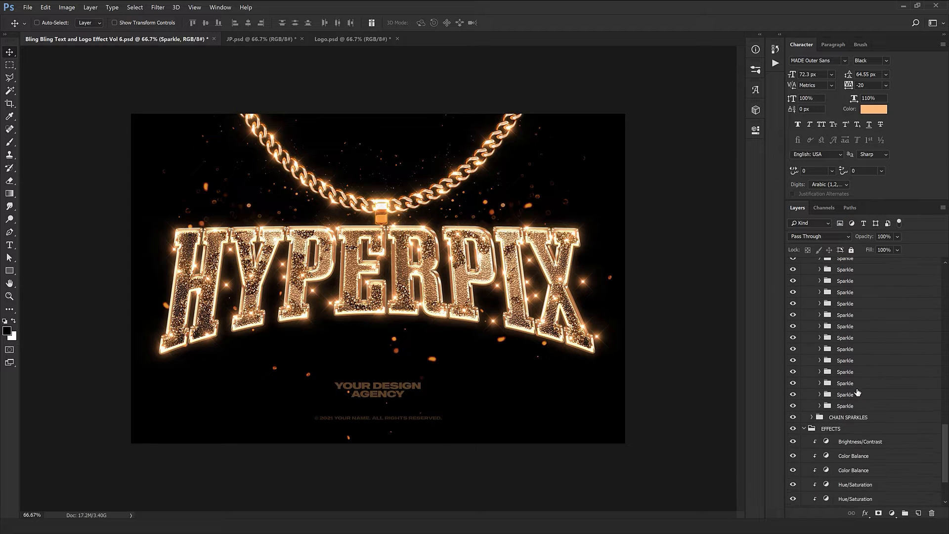
scroll(858, 391, up, 4)
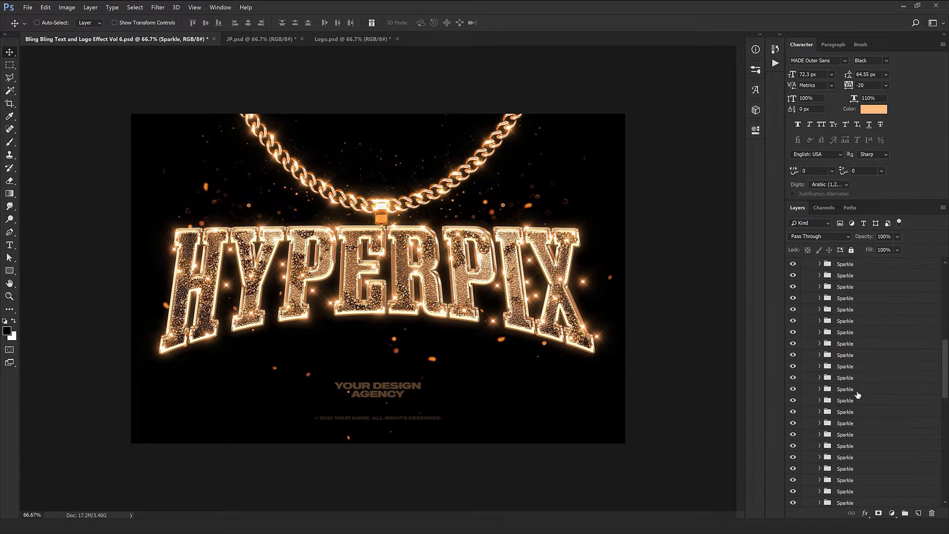
scroll(857, 390, up, 5)
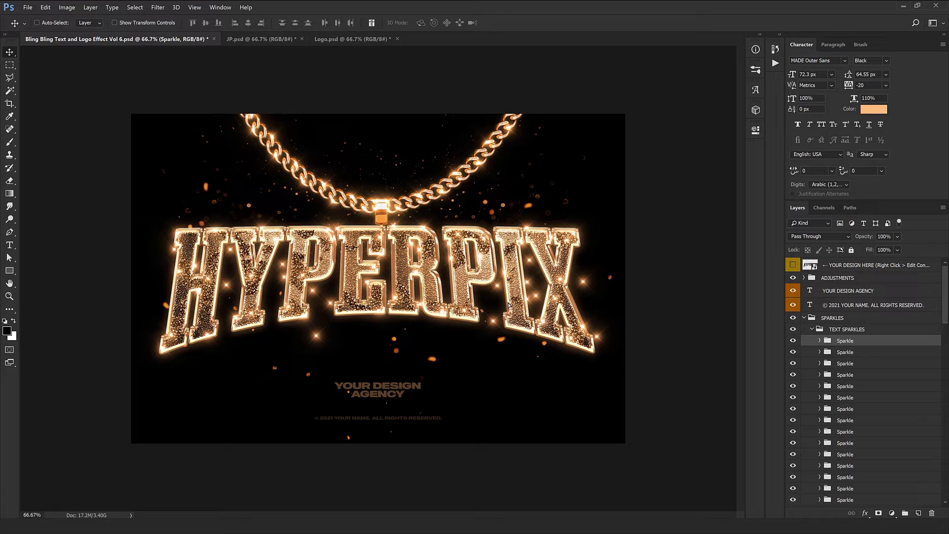
drag(459, 271, 461, 291)
drag(388, 358, 343, 318)
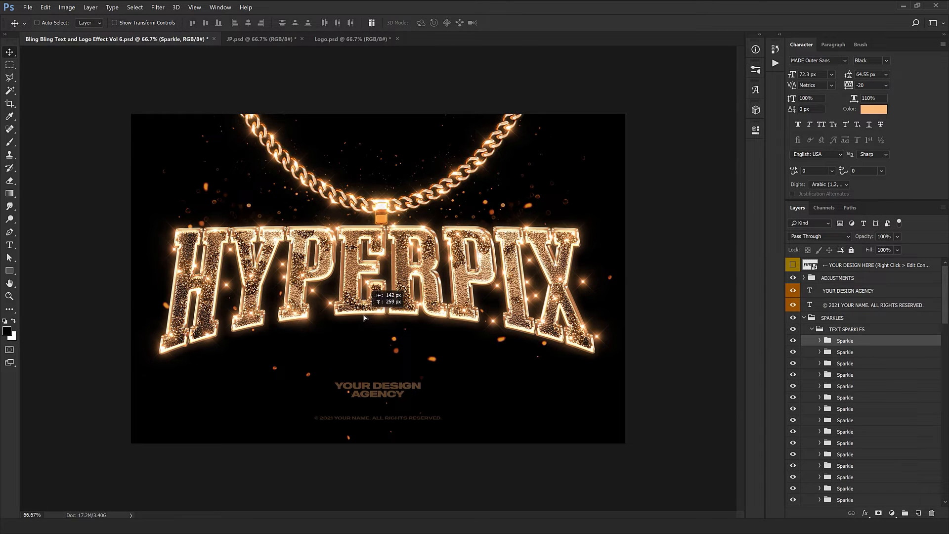
Reposition the second, third and fourth Sparkle groups of TEXT SPARKLES around the lettering.
click(856, 354)
mouse_move(303, 400)
mouse_down()
mouse_move(316, 387)
mouse_move(304, 397)
mouse_up()
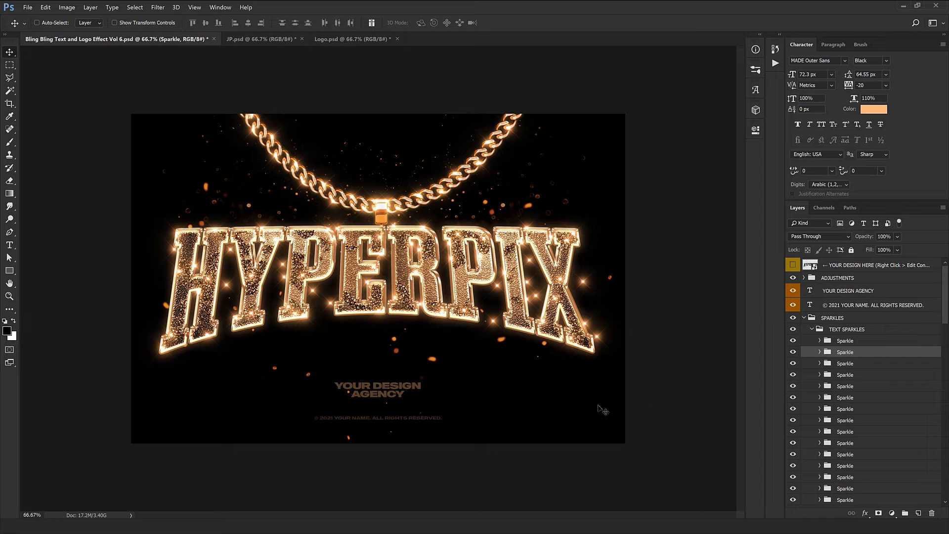
drag(602, 410, 536, 386)
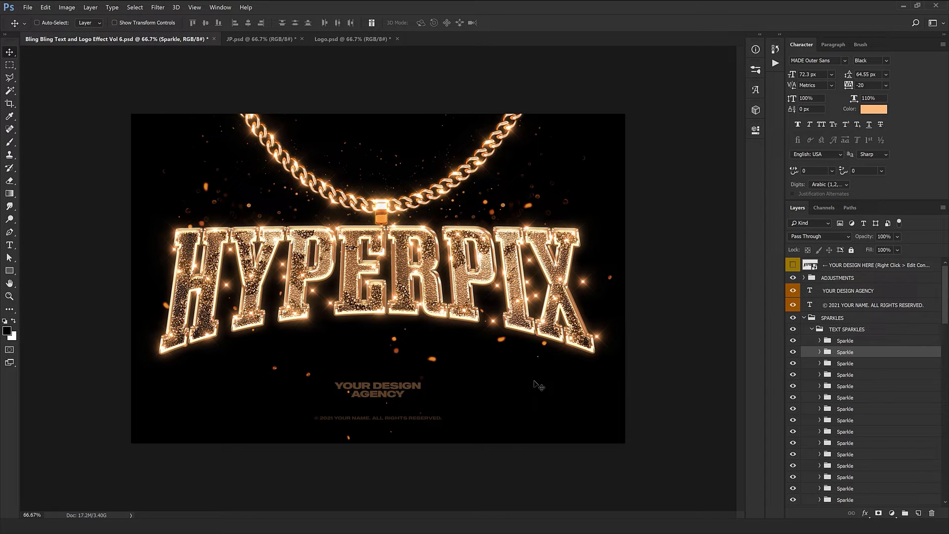
click(869, 366)
mouse_move(436, 380)
mouse_down()
mouse_move(452, 367)
mouse_move(432, 379)
mouse_up()
click(859, 377)
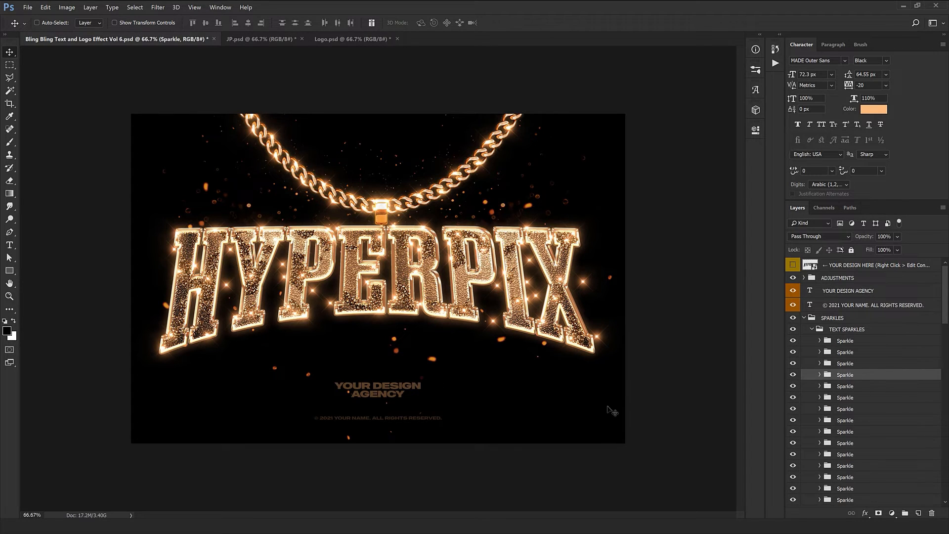
drag(509, 407, 496, 465)
Reposition the seventh, eighth and twelfth Sparkle groups of TEXT SPARKLES around the lettering.
click(849, 409)
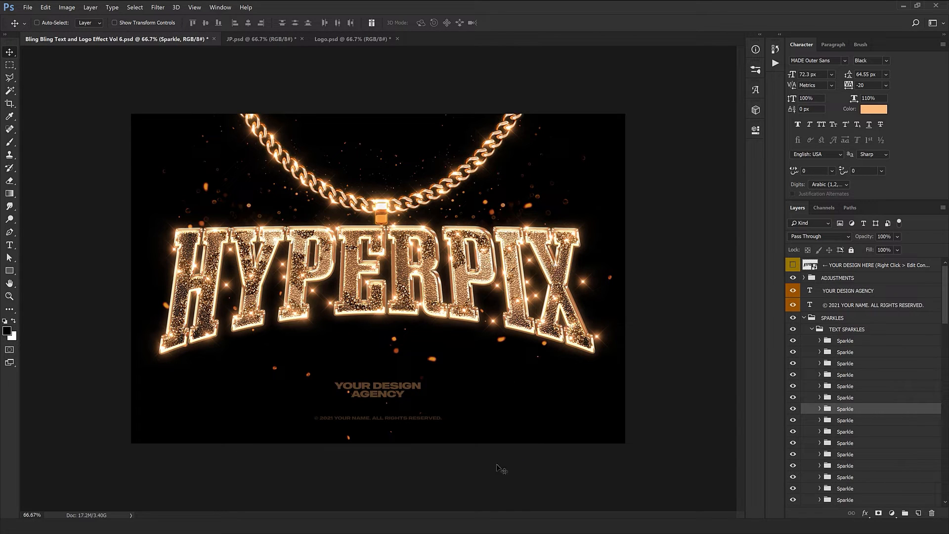
click(864, 422)
drag(514, 420, 377, 380)
scroll(845, 411, down, 1)
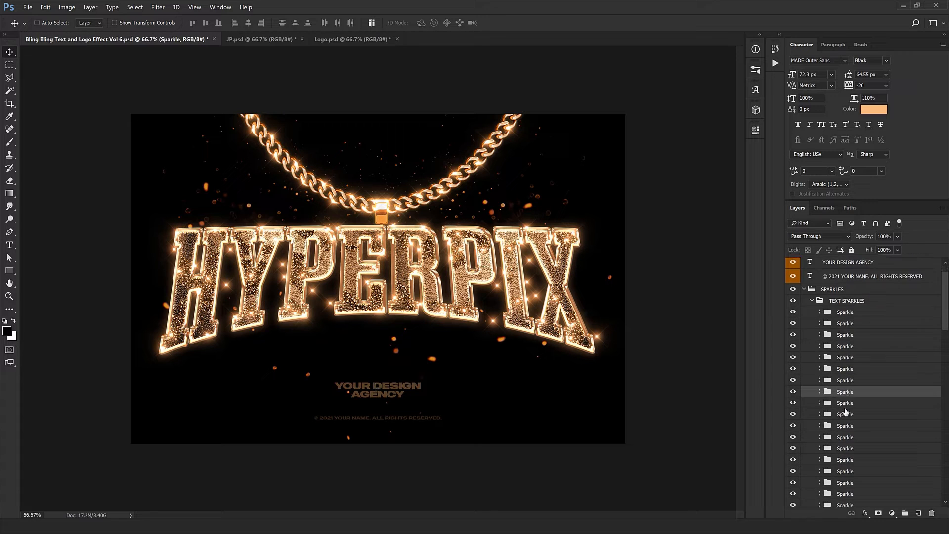
click(858, 436)
drag(327, 412, 404, 402)
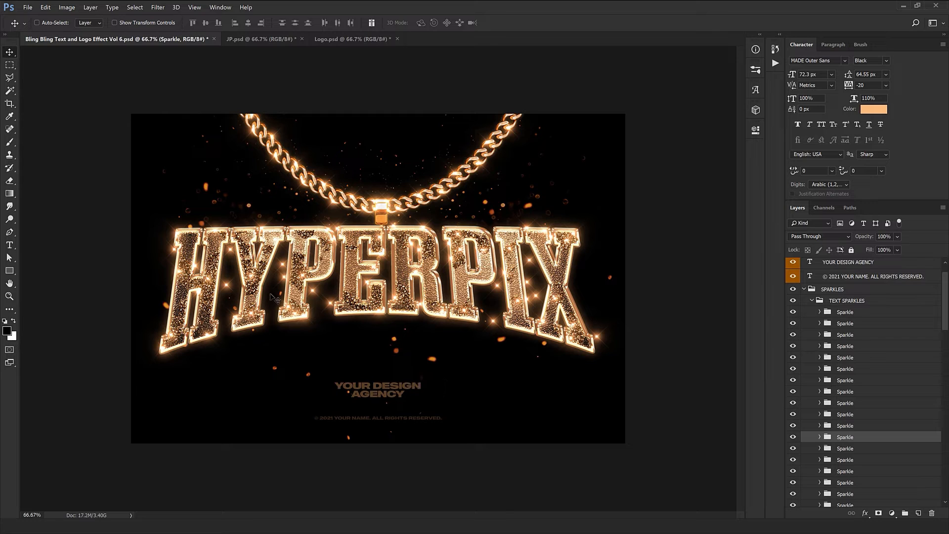
Delete the stray sparkles between the H and Y, around the first P and beside the E of HYPERPIX.
right_click(284, 279)
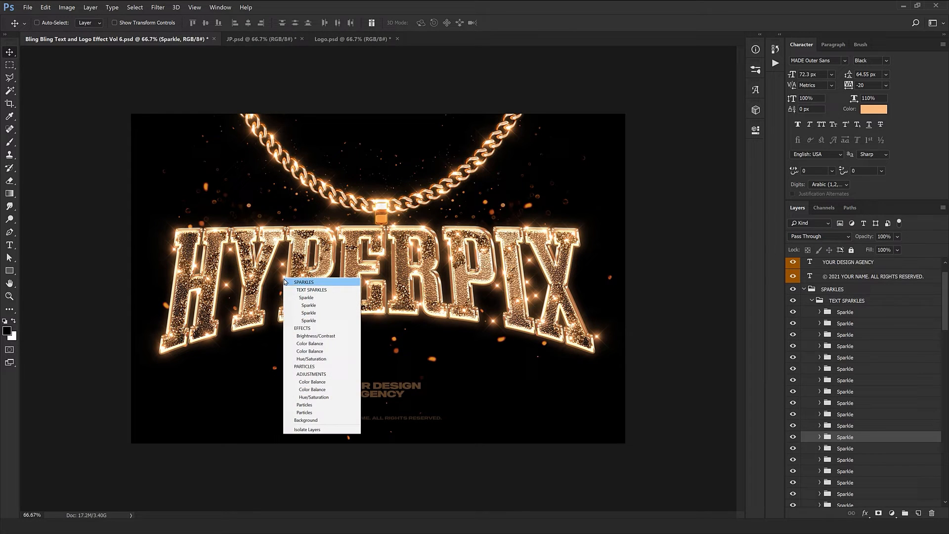
click(338, 294)
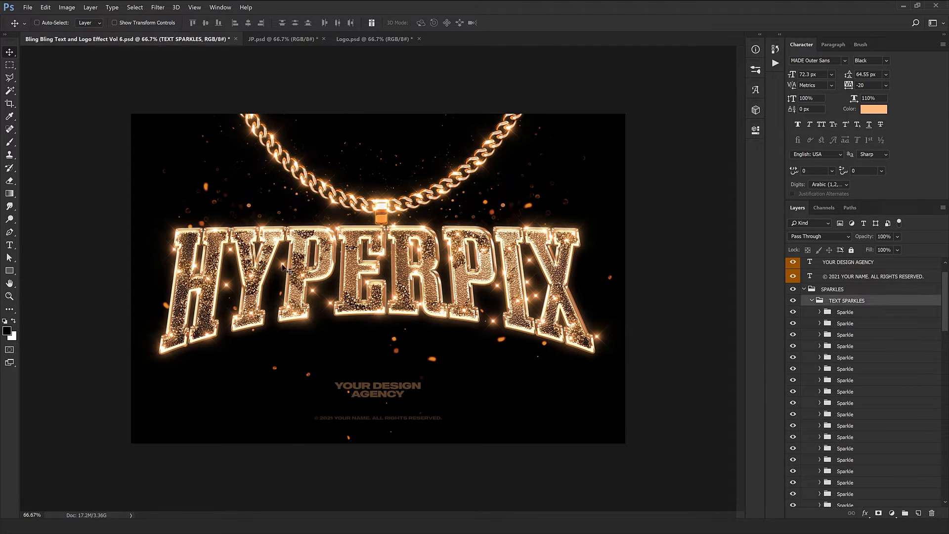
right_click(283, 266)
click(310, 286)
right_click(314, 292)
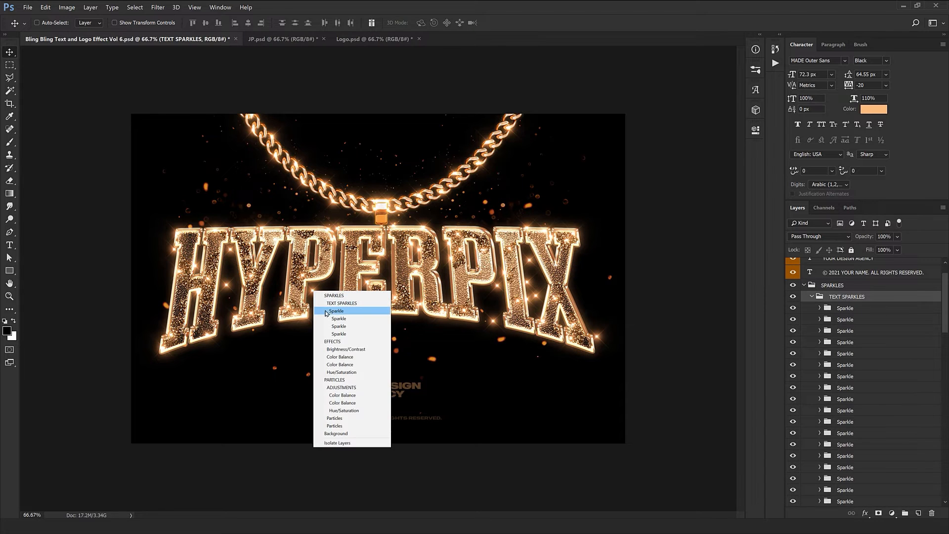
click(329, 315)
right_click(332, 305)
click(352, 324)
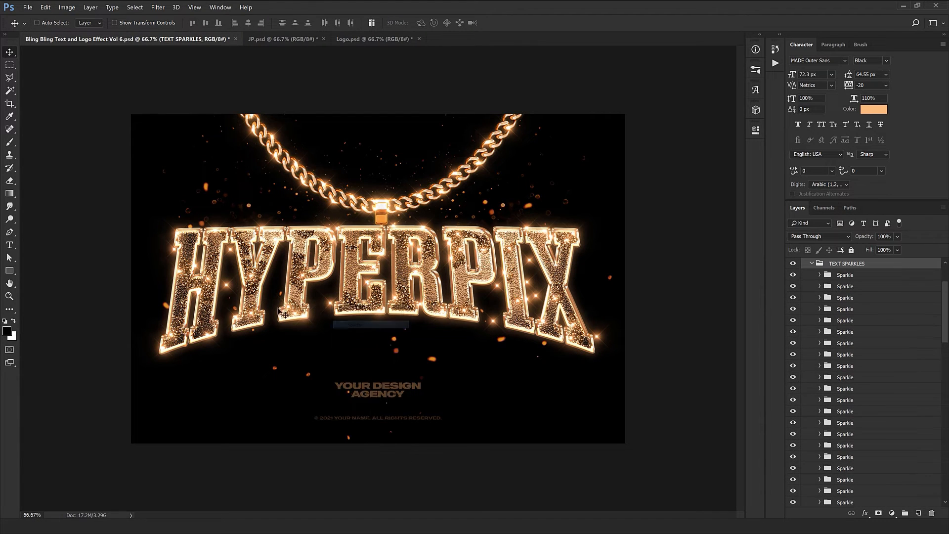
right_click(228, 287)
click(262, 308)
key(Delete)
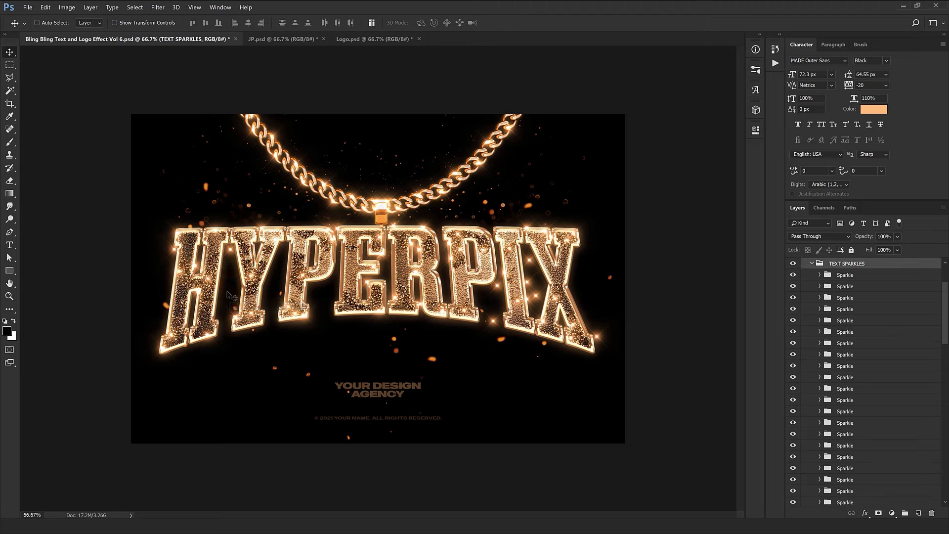
Delete the stray sparkles between the second P and the I and at the outer foot of the X.
right_click(494, 323)
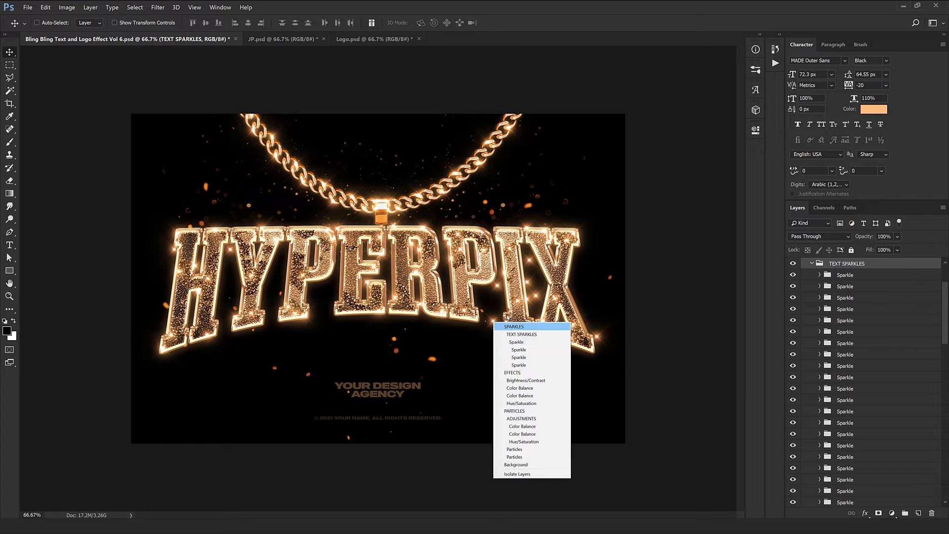
click(514, 340)
key(Delete)
right_click(595, 339)
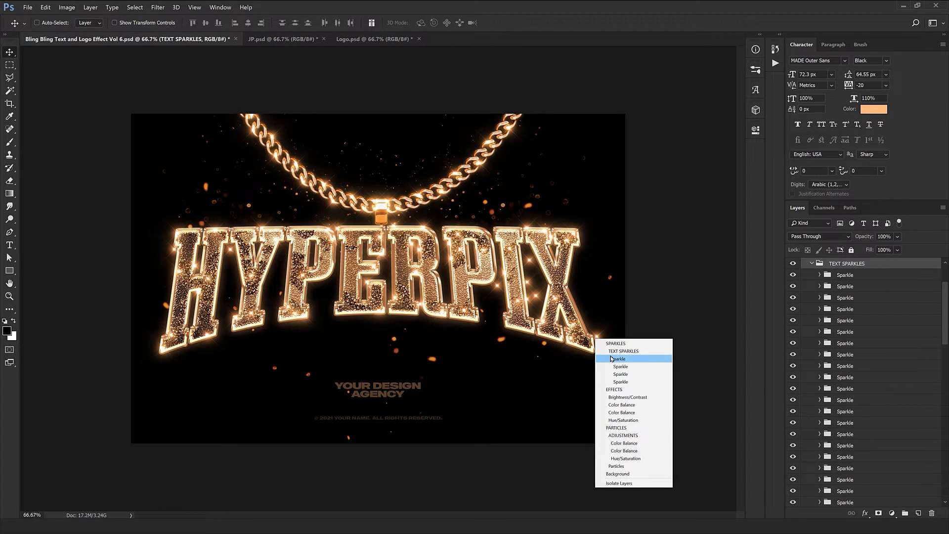
click(611, 358)
key(Delete)
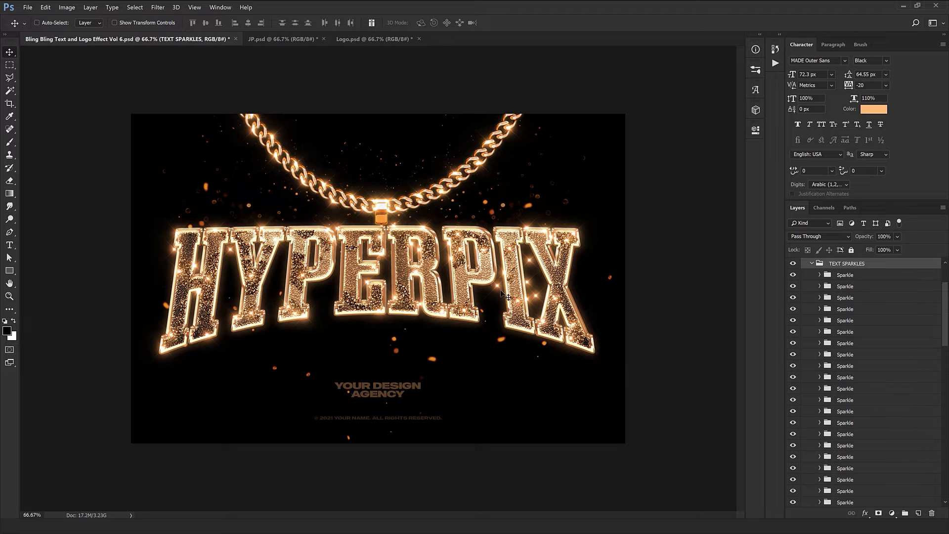
right_click(498, 288)
click(514, 315)
key(Delete)
Delete the stray sparkles between the I and X and the one between the upper parts of the H and Y.
right_click(535, 298)
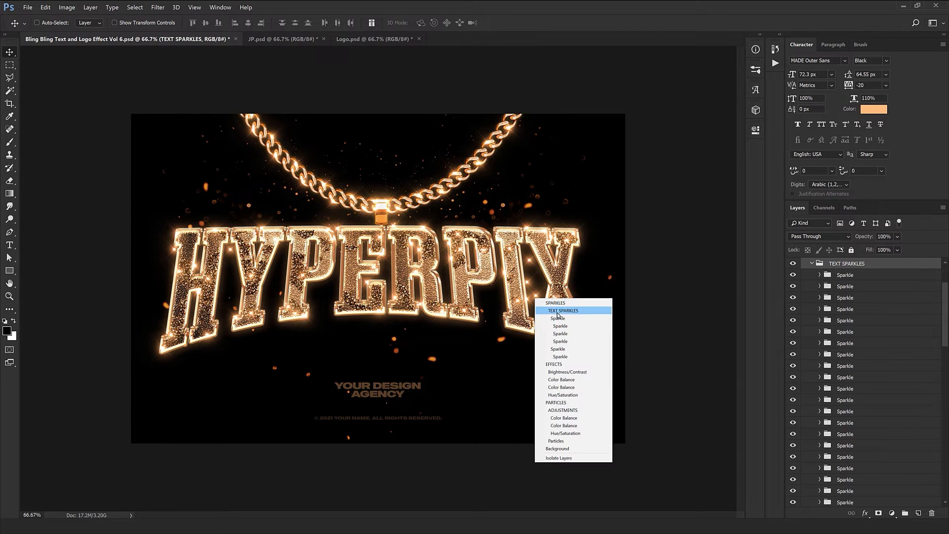
click(562, 321)
key(Delete)
right_click(527, 283)
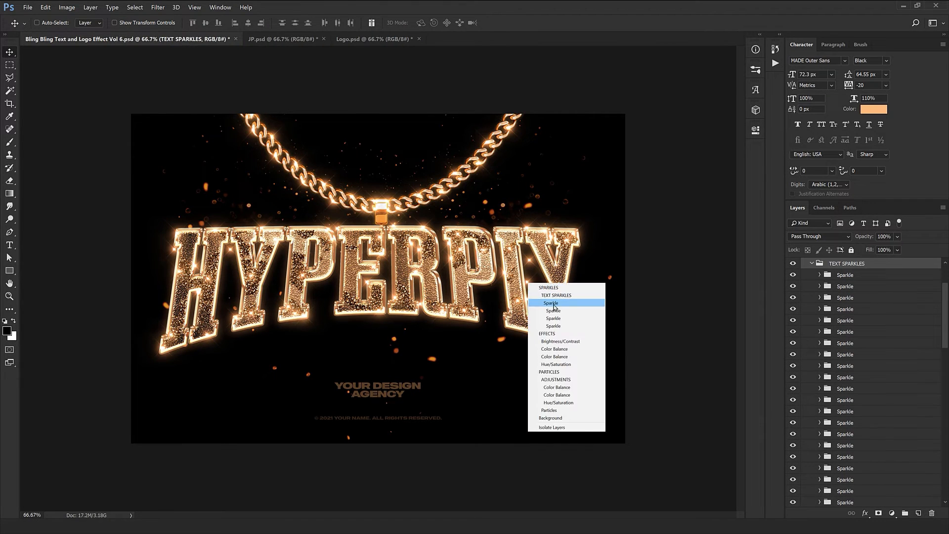
click(552, 304)
key(Delete)
right_click(529, 262)
click(556, 277)
key(Delete)
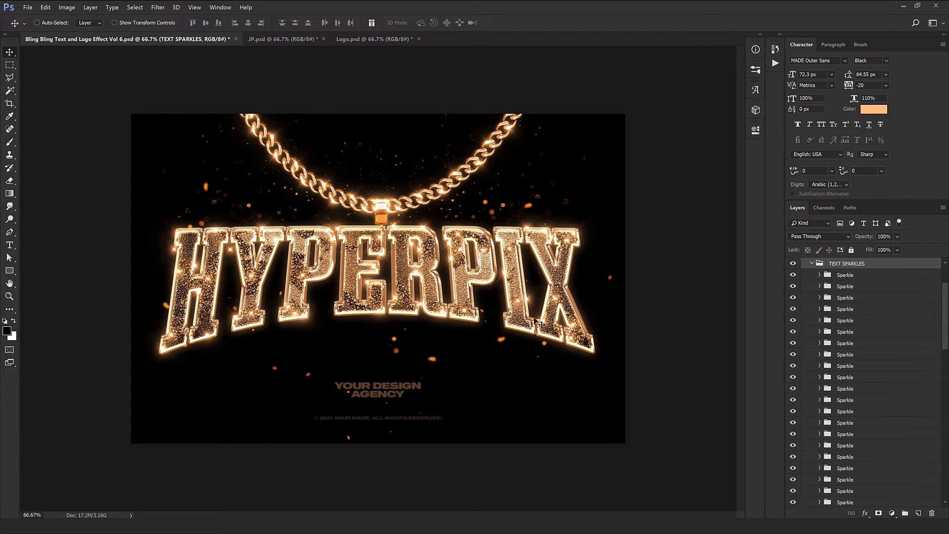
right_click(235, 255)
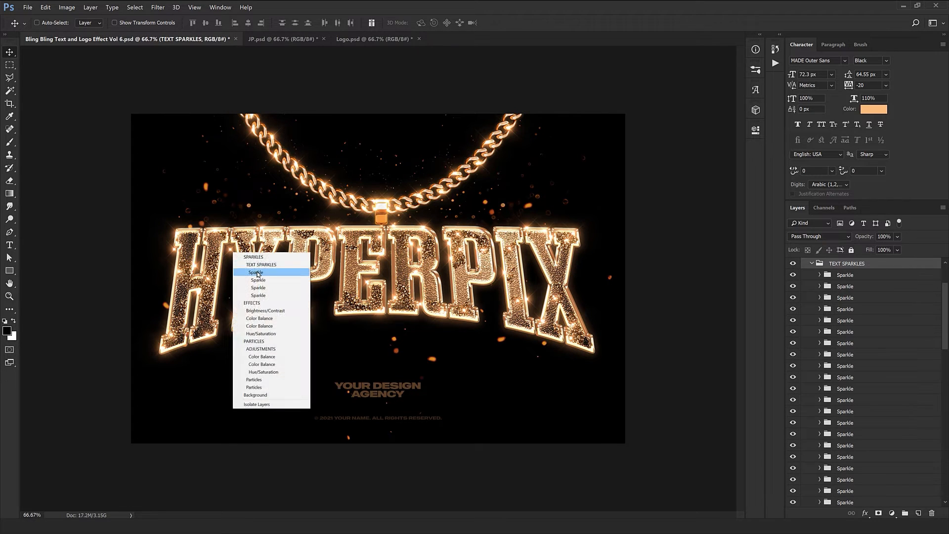
click(260, 271)
key(Delete)
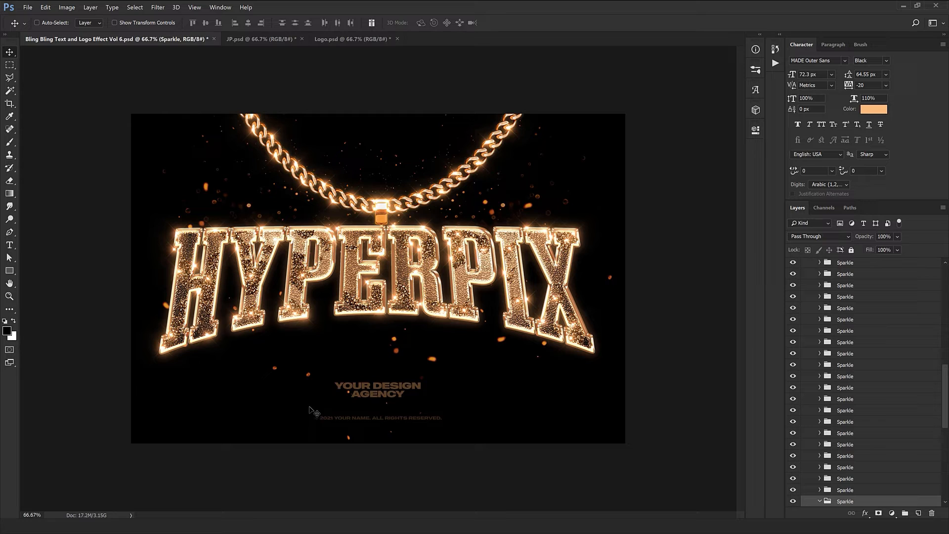
Collapse the TEXT SPARKLES subgroup and the SPARKLES group.
scroll(838, 326, up, 3)
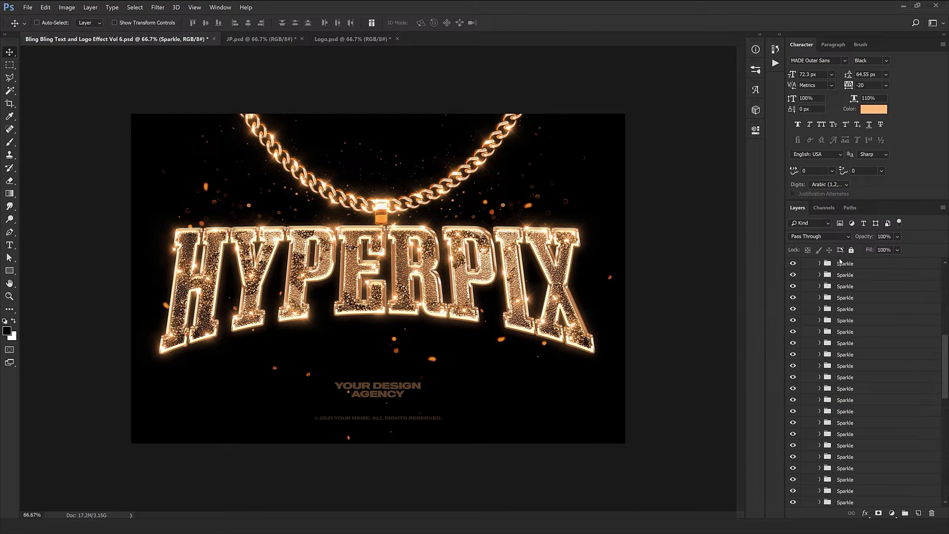
scroll(813, 316, up, 5)
click(814, 318)
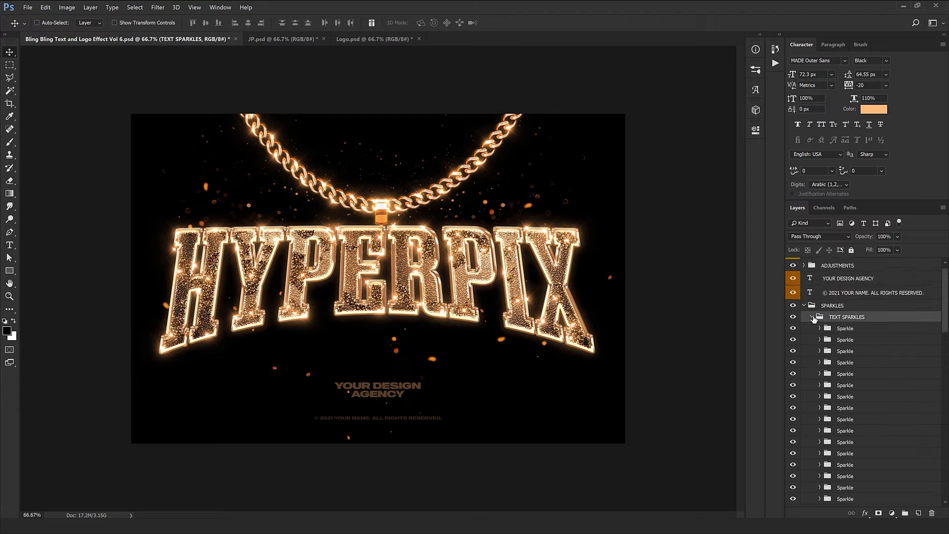
click(813, 318)
click(804, 318)
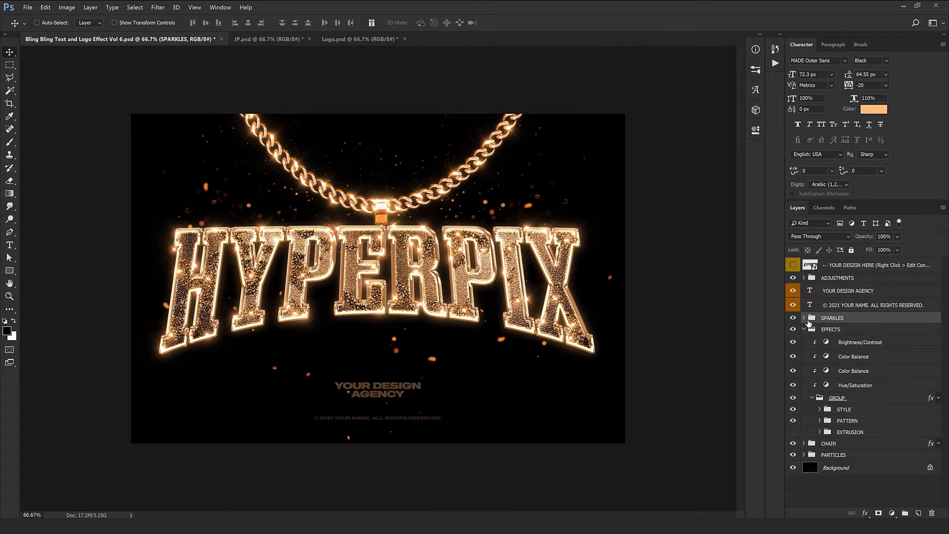
Set the hue of the Hue/Saturation adjustment in the EFFECTS group to +24.
click(835, 329)
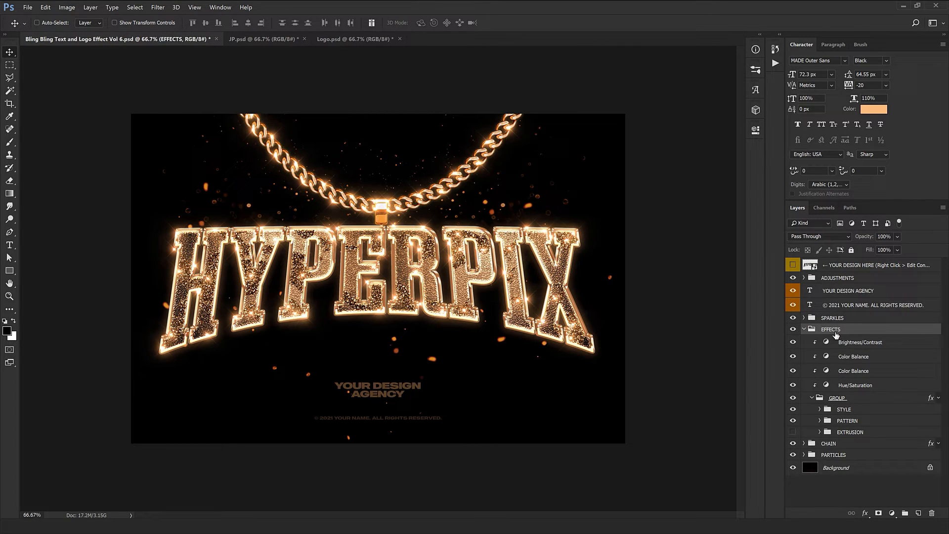
double_click(826, 385)
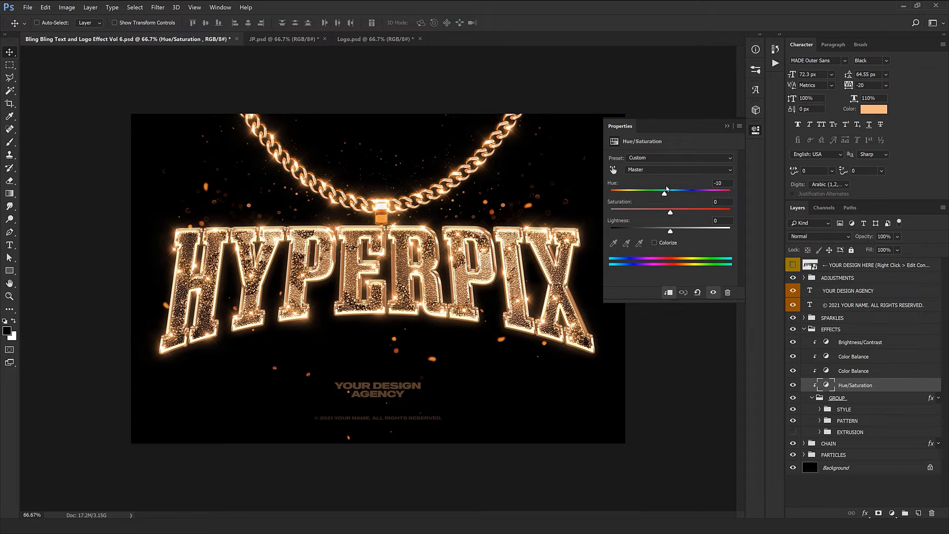
drag(666, 188, 685, 193)
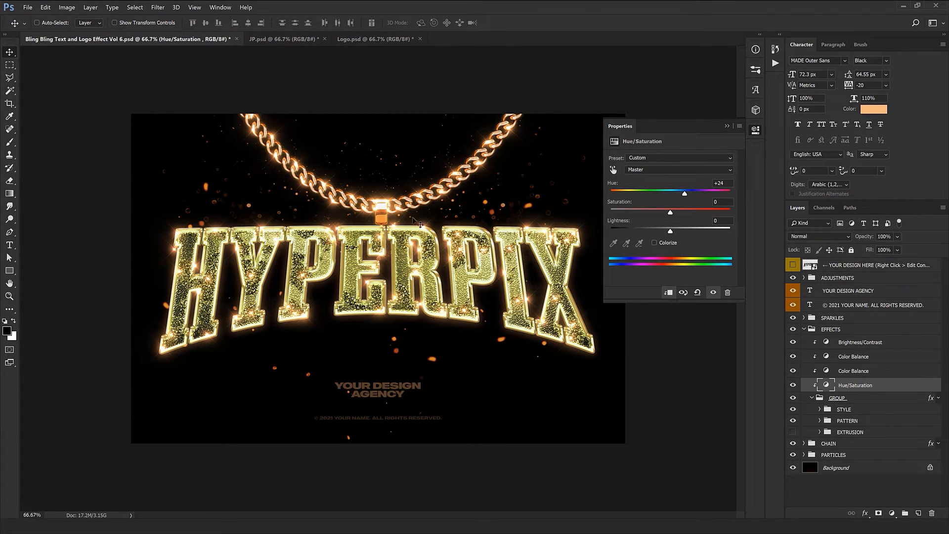
ctrl+click(597, 131)
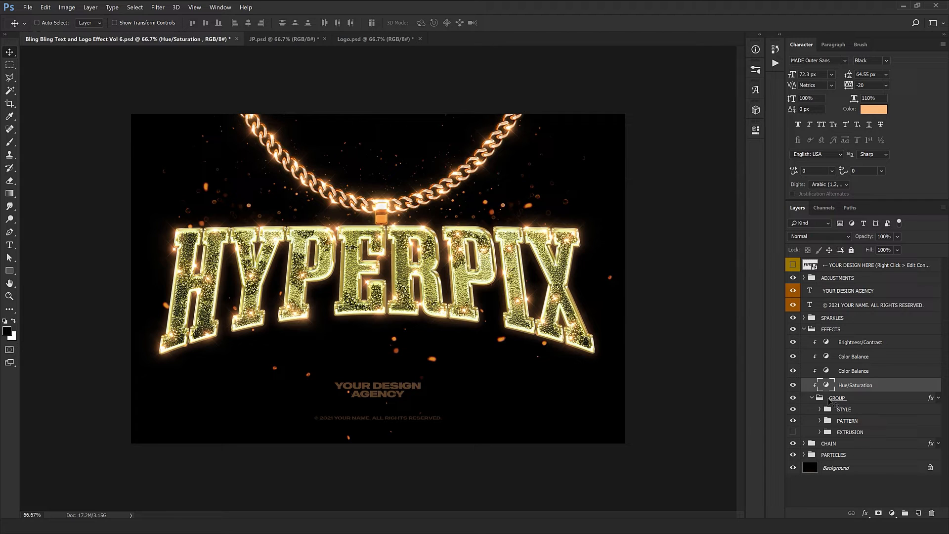
Collapse the EFFECTS group, select the CHAIN group and look through its contents.
click(803, 330)
click(801, 342)
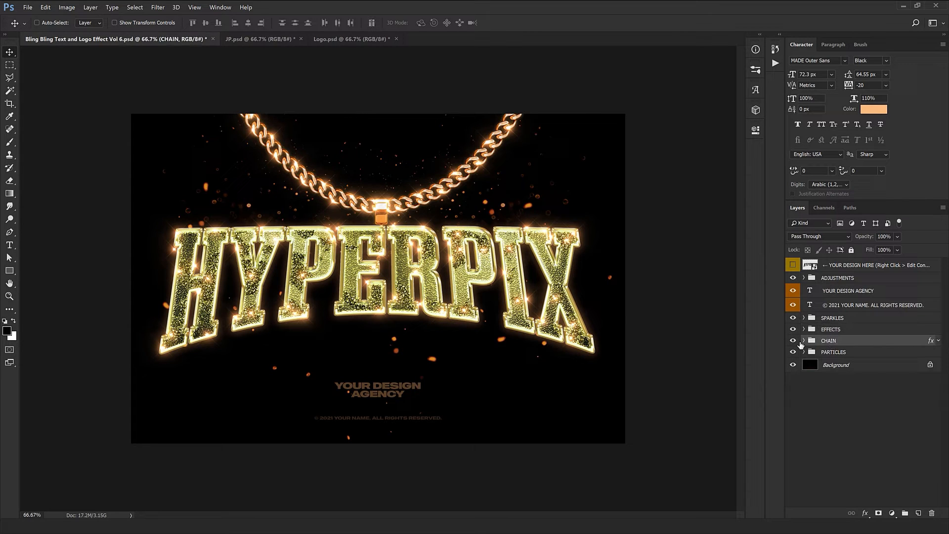
click(803, 340)
click(803, 340)
Hide and reshow the CHAIN group and try moving the chain to a slightly different position above the text.
click(793, 340)
click(792, 341)
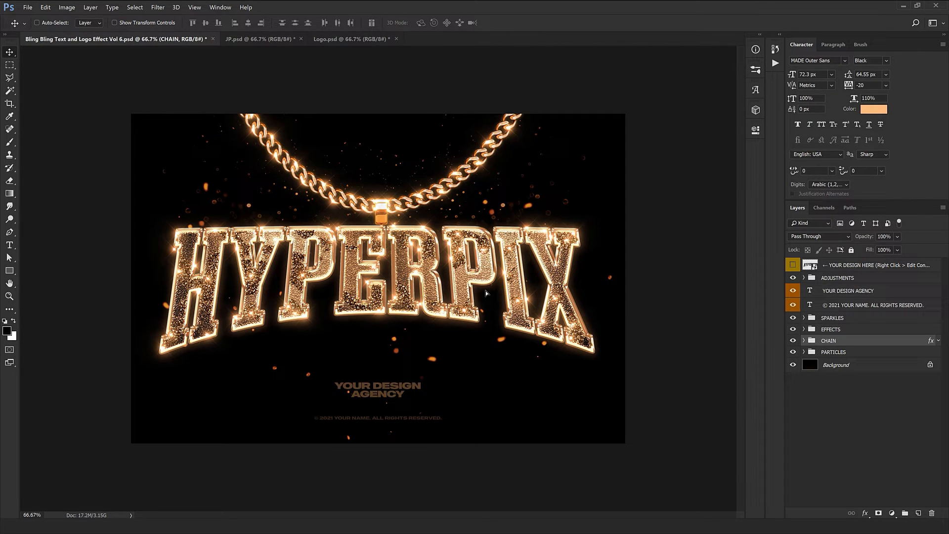
drag(485, 297, 486, 293)
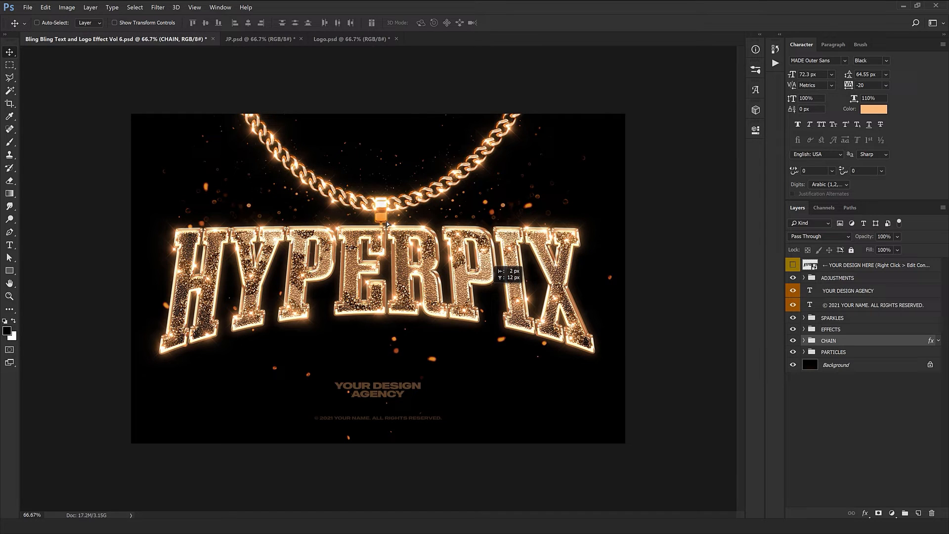
drag(391, 217, 380, 175)
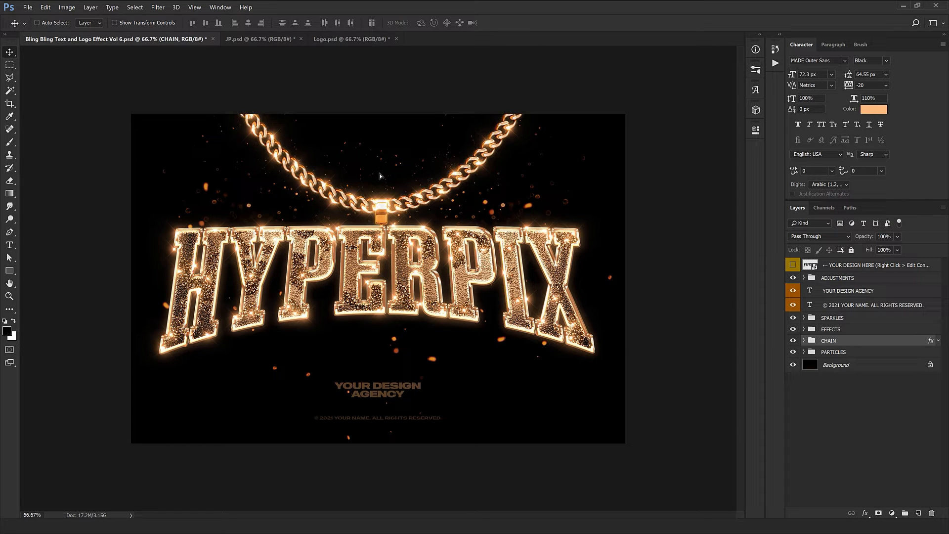
Expand the PARTICLES group and its ADJUSTMENTS subgroup and try moving one of the Particles layers on the canvas.
click(858, 353)
click(804, 352)
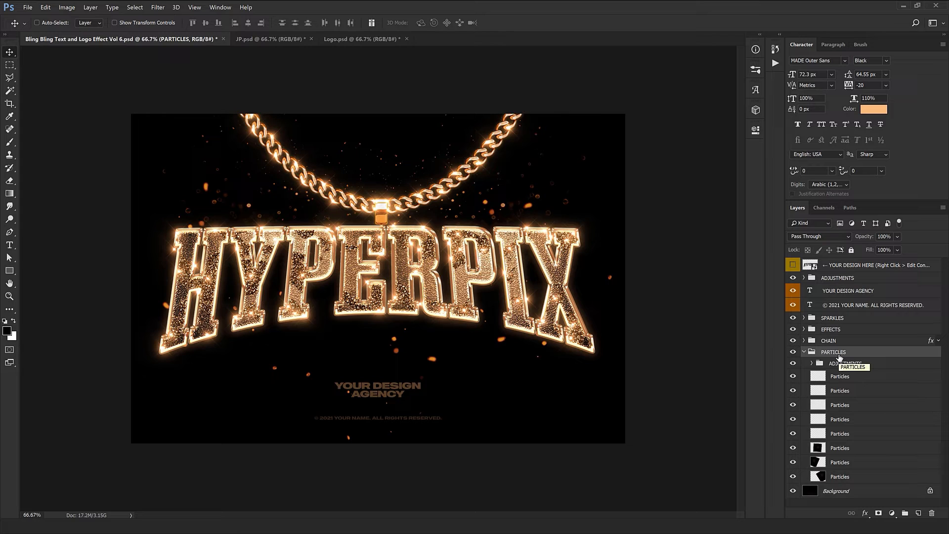
click(812, 363)
click(854, 433)
drag(387, 334, 378, 301)
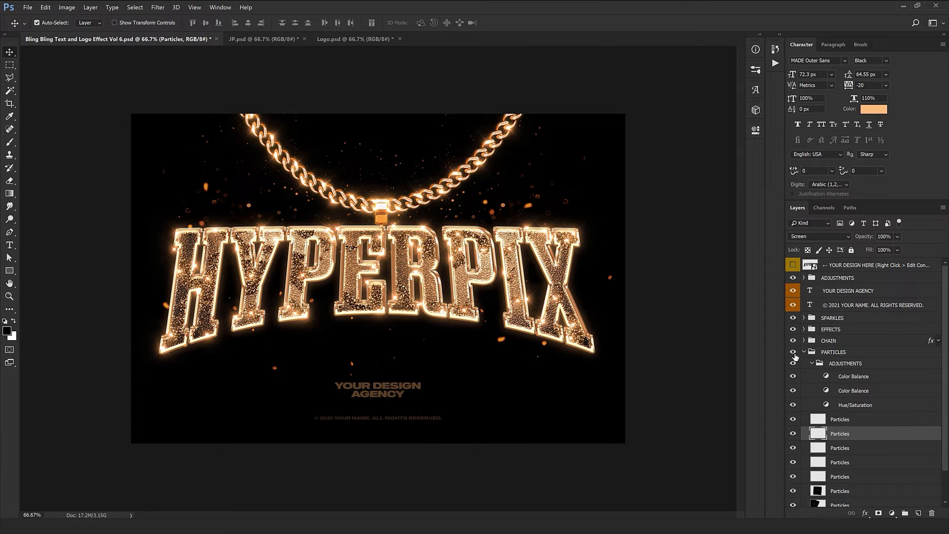
Hide and reshow the whole PARTICLES group and collapse it.
click(792, 352)
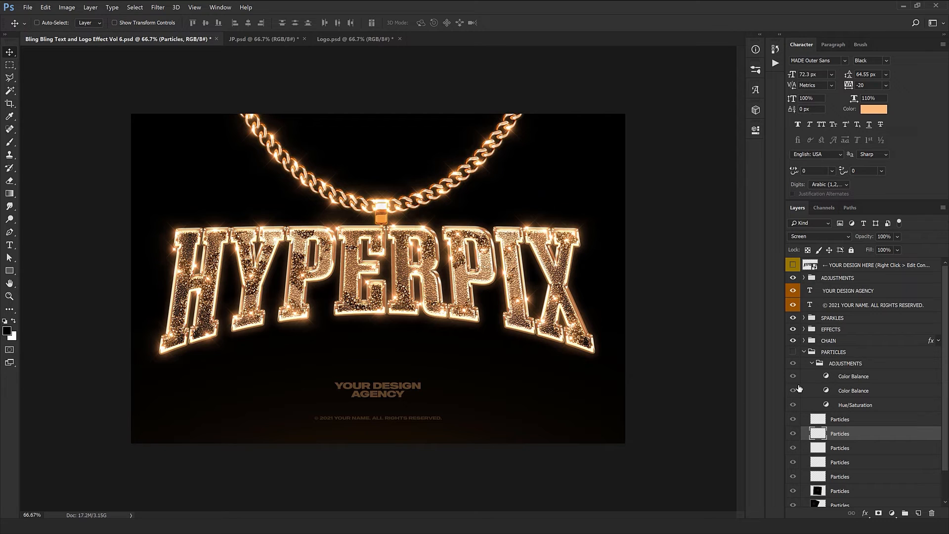
click(807, 353)
click(803, 352)
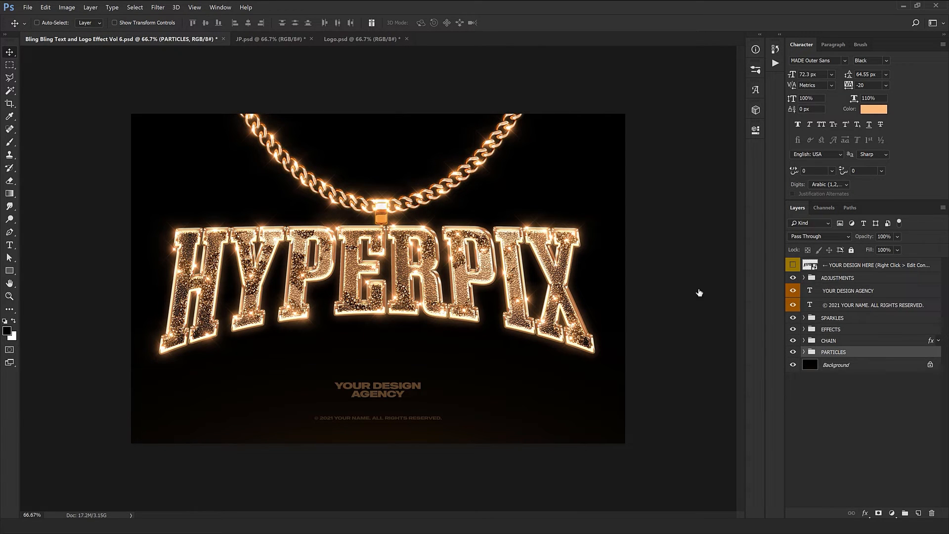
Show the EXTRUSION group inside EFFECTS, collapse its parent GROUP, and hide the PARTICLES group and the Background layer.
click(804, 329)
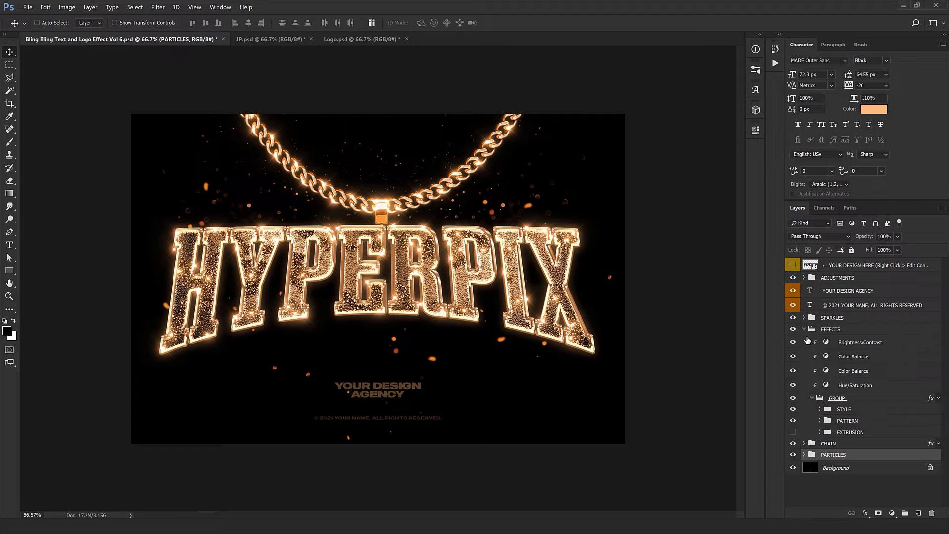
click(811, 398)
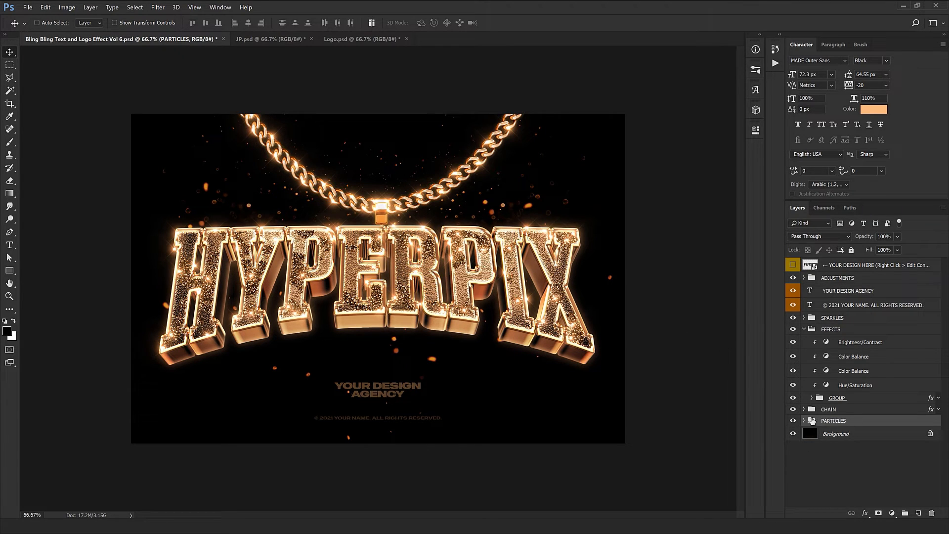
click(792, 421)
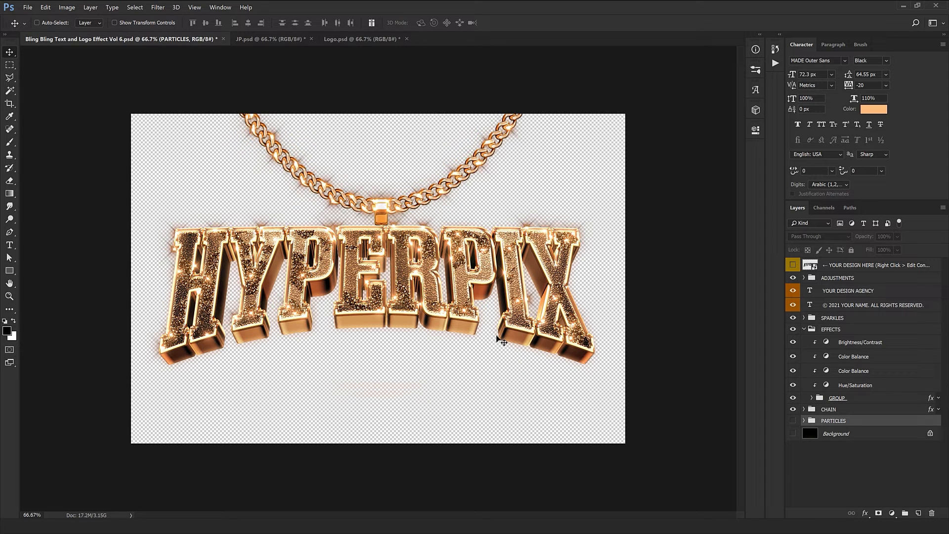
Revert the Bling Bling template document to its last saved version.
click(28, 7)
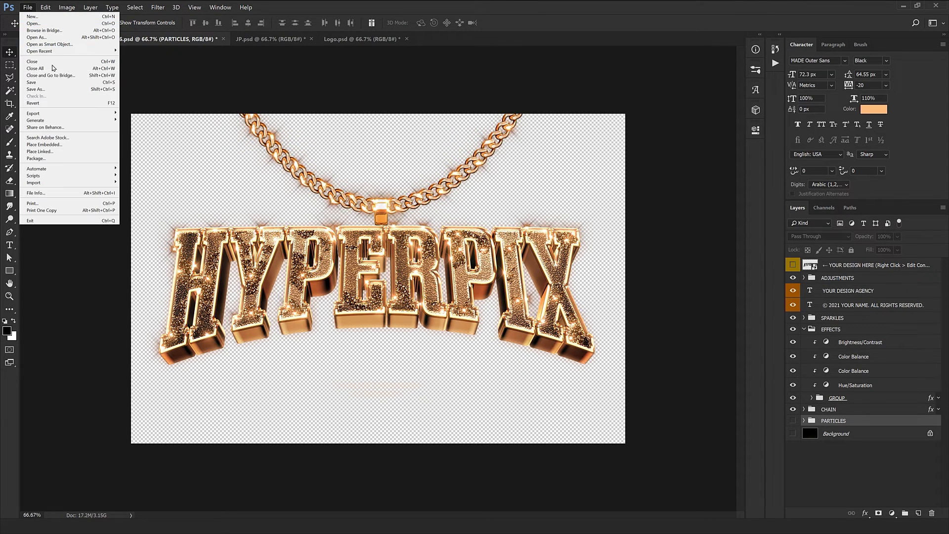
click(43, 103)
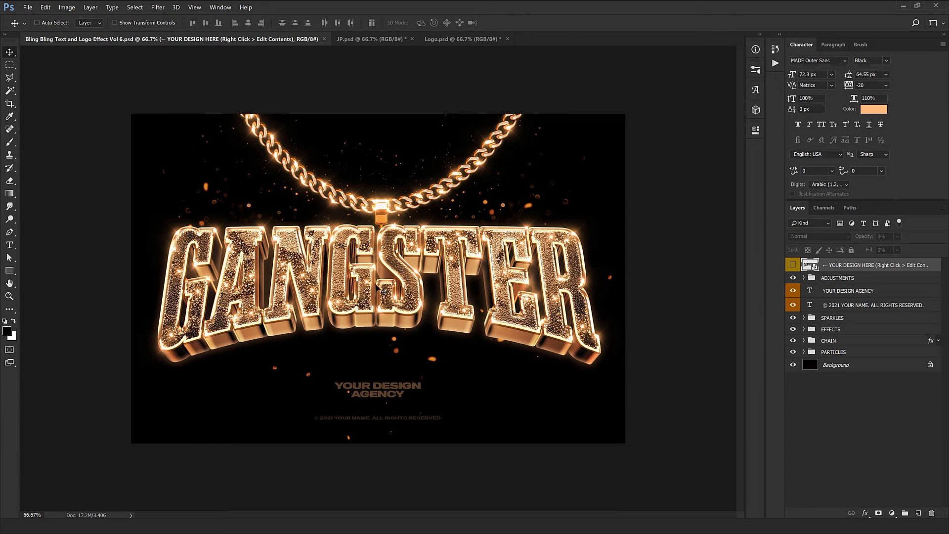
Open the contents of the YOUR DESIGN HERE smart object and bring in the logo image from the Files folder as a new layer.
right_click(830, 270)
click(859, 271)
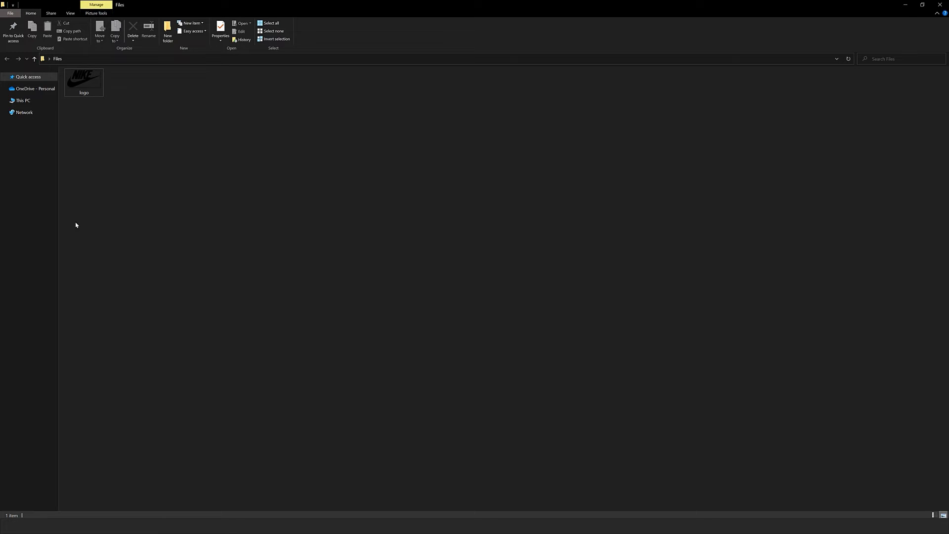
drag(84, 81, 605, 6)
drag(430, 221, 419, 198)
mouse_move(418, 197)
mouse_down()
mouse_move(406, 248)
mouse_move(408, 212)
mouse_up()
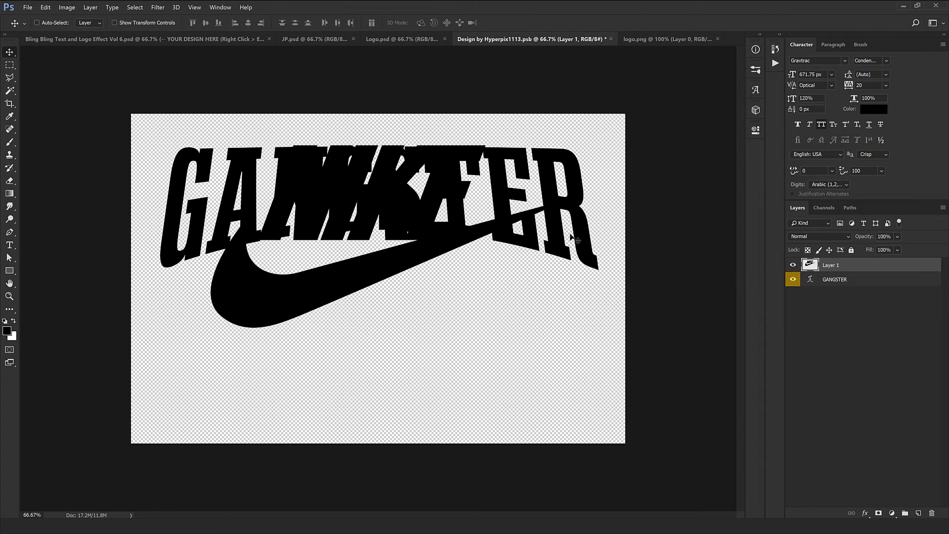
Hide the GANGSTER text layer and centre the Nike logo horizontally on the canvas.
click(792, 279)
key(ctrl)
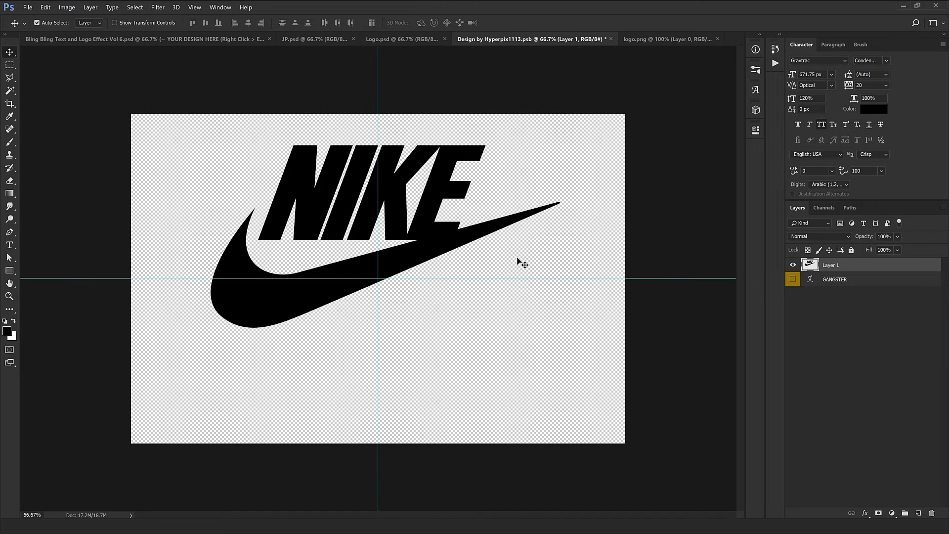
key(ctrl+t)
drag(456, 258, 450, 258)
key(Return)
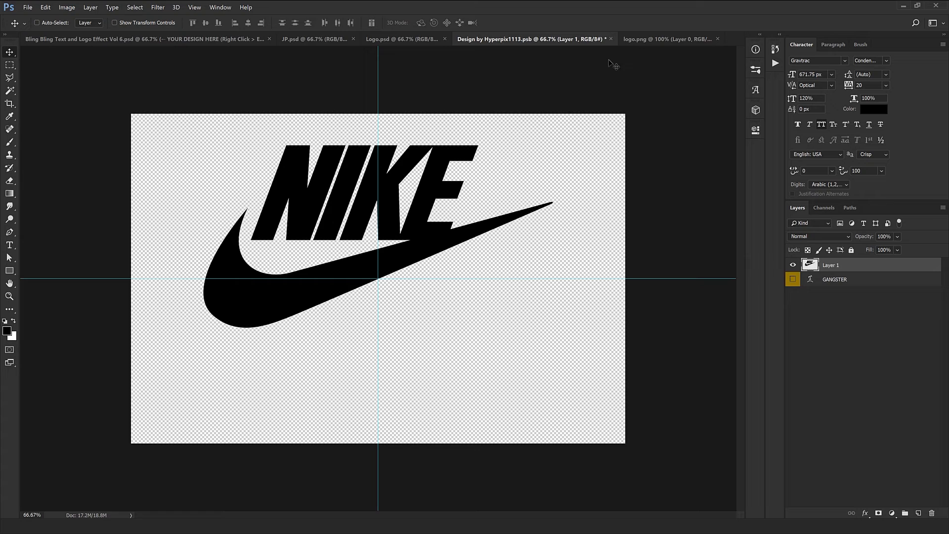
Close logo.png, and close the smart object document saving its changes so the template updates with the logo.
click(717, 39)
click(673, 39)
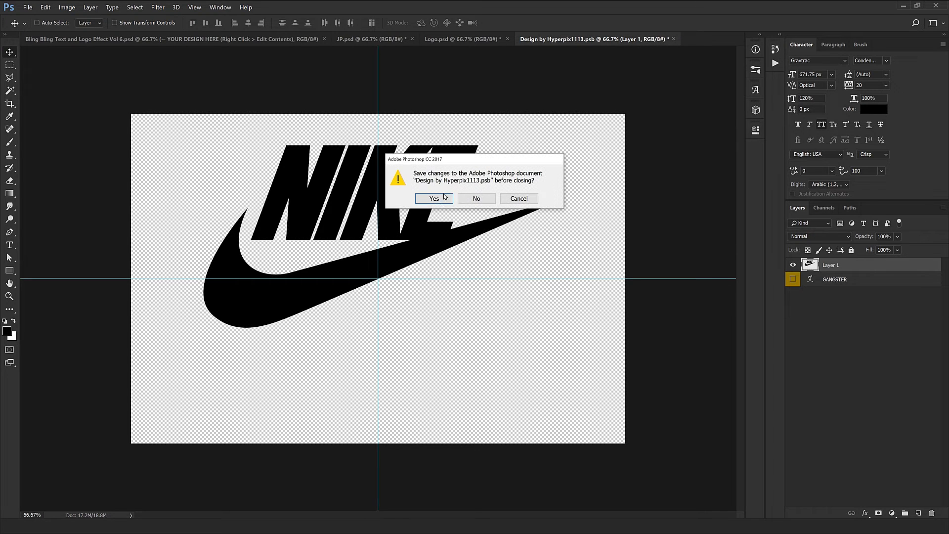
click(434, 199)
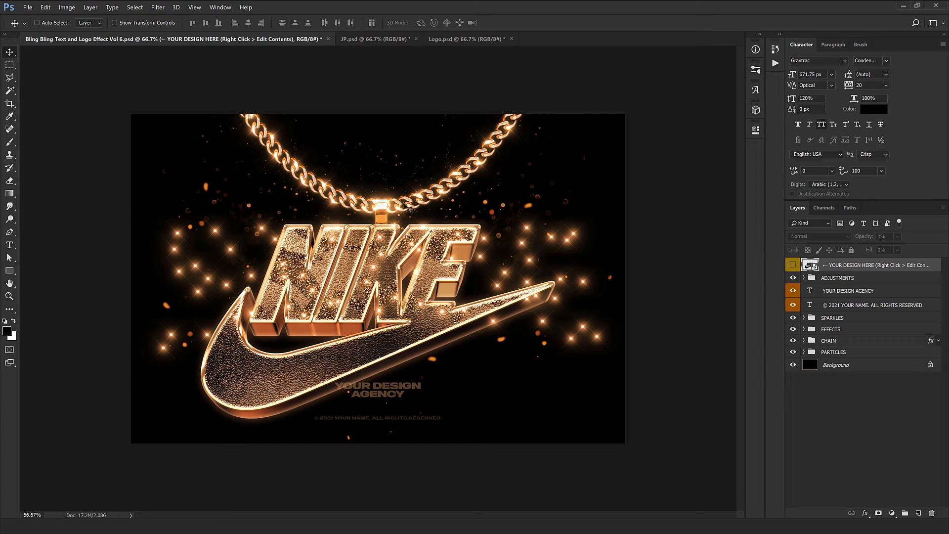
Compare the template's logo result with the finished Logo.psd example and examine the example's details at 100%.
click(452, 40)
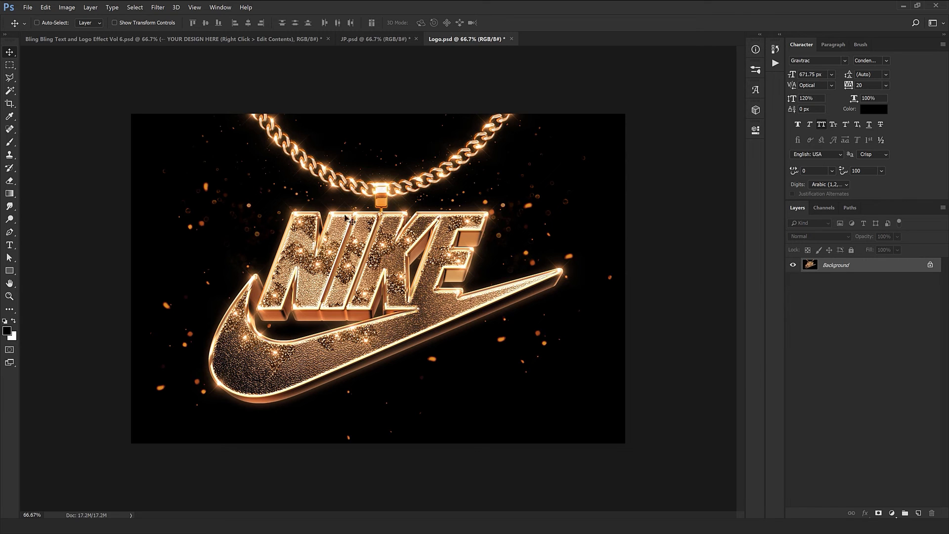
click(186, 39)
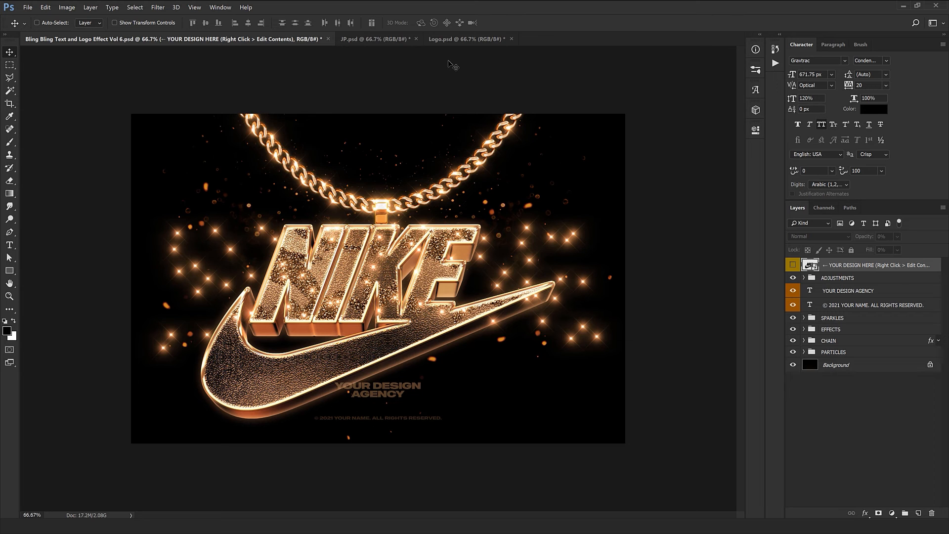
click(467, 39)
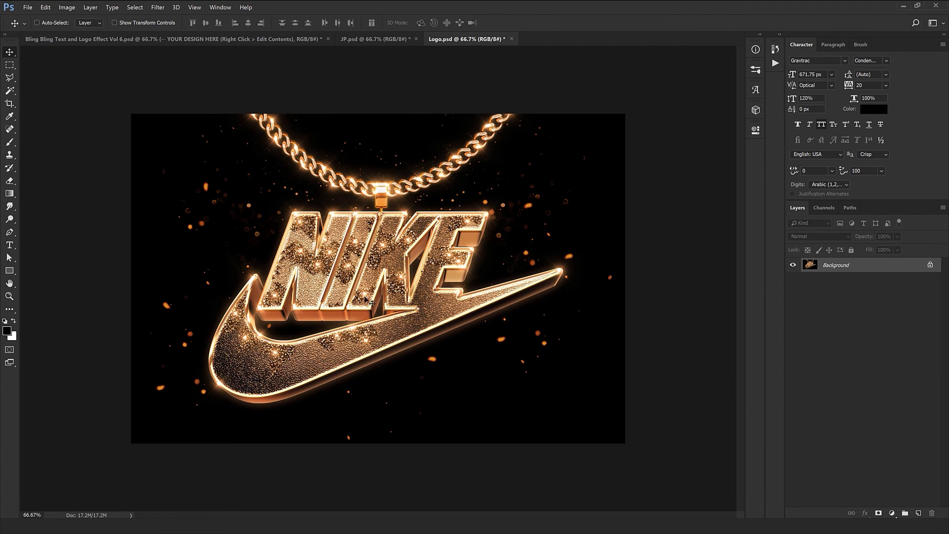
key(ctrl+plus)
mouse_move(379, 332)
mouse_down()
mouse_move(391, 313)
mouse_move(405, 314)
mouse_move(370, 336)
mouse_up()
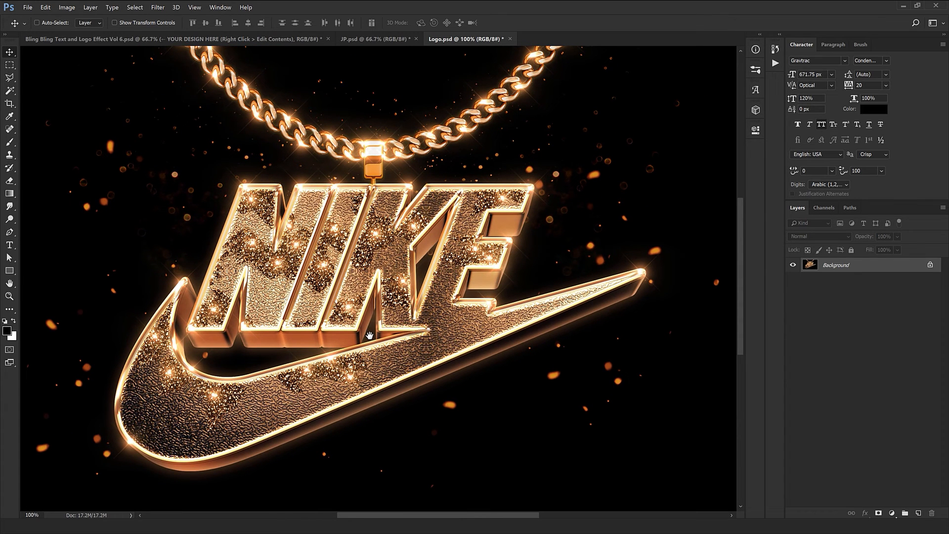
mouse_move(412, 226)
mouse_down()
mouse_move(426, 265)
mouse_move(419, 243)
mouse_up()
key(ctrl+minus)
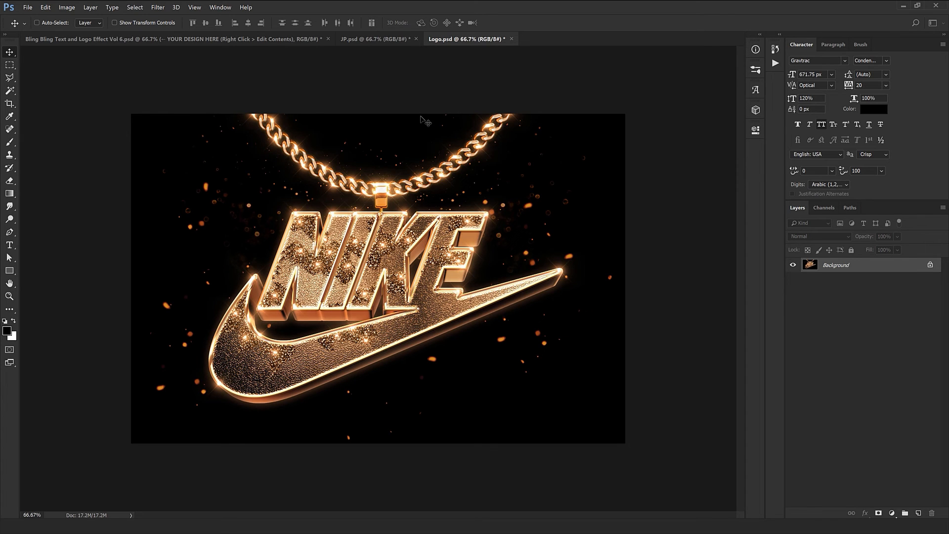
Examine the Japanese text example in JP.psd at 100% and return to the Logo.psd example.
click(375, 39)
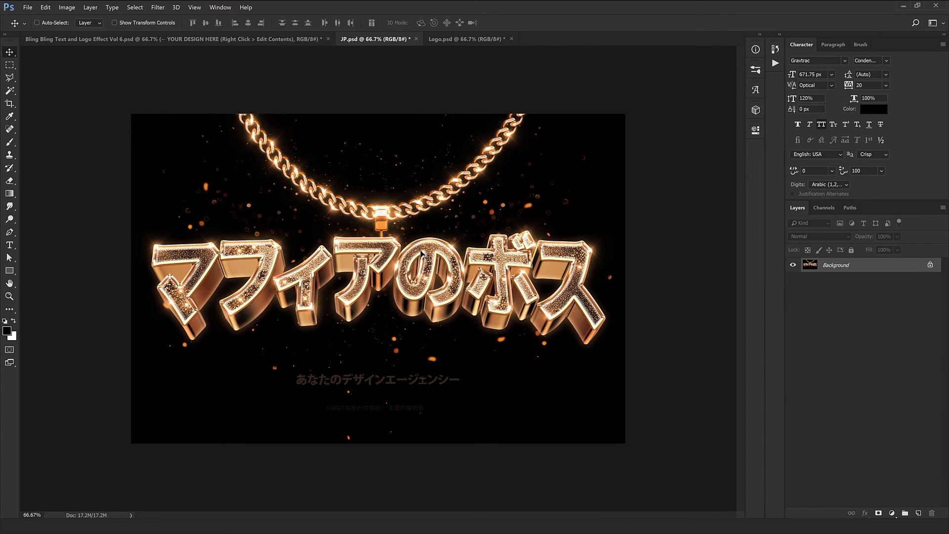
key(ctrl+plus)
drag(385, 258, 432, 266)
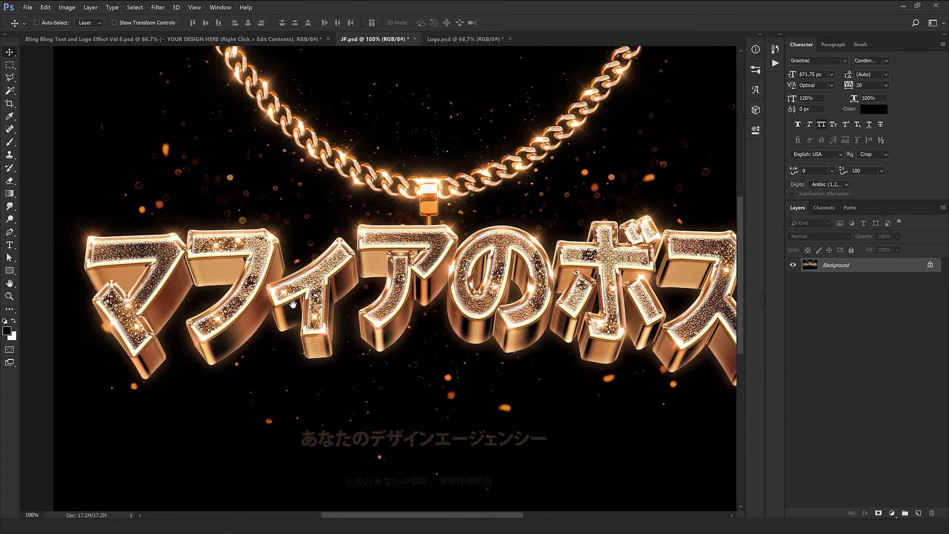
alt+click(434, 327)
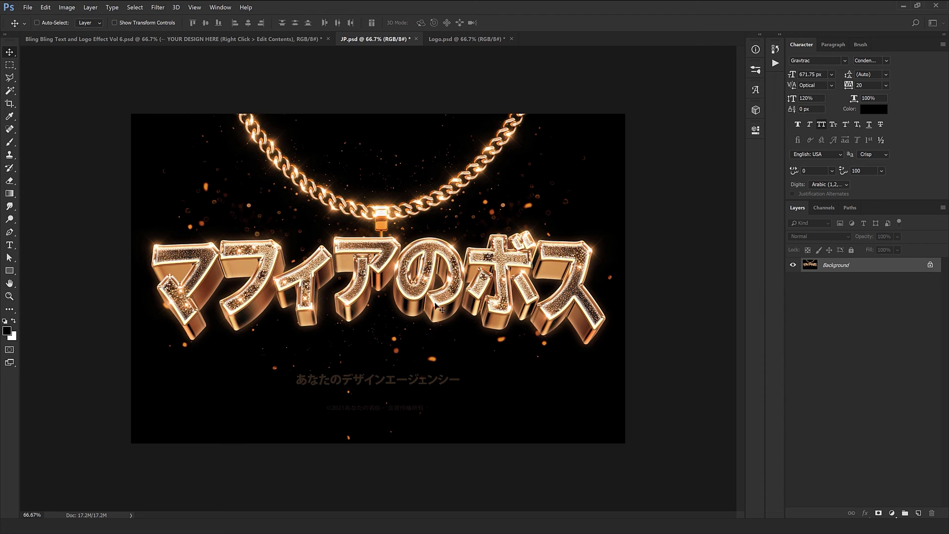
click(464, 39)
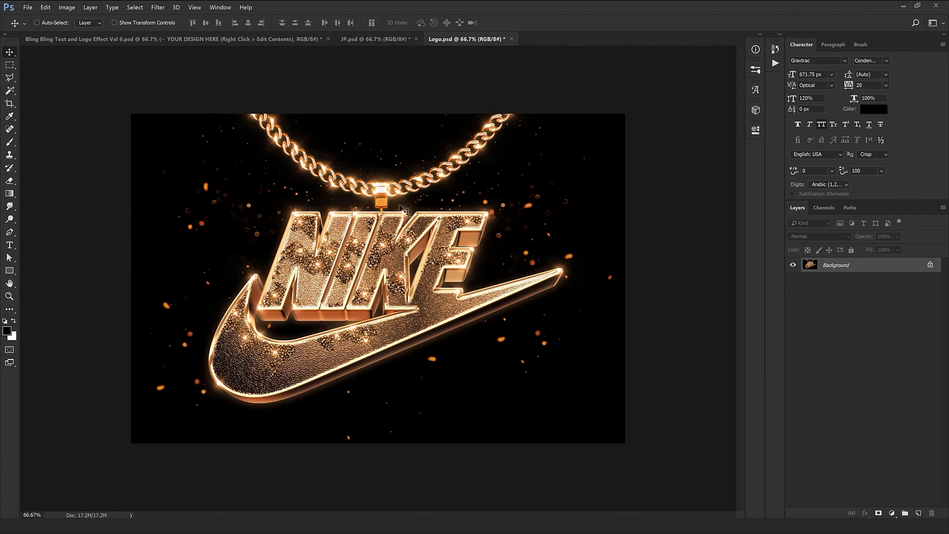